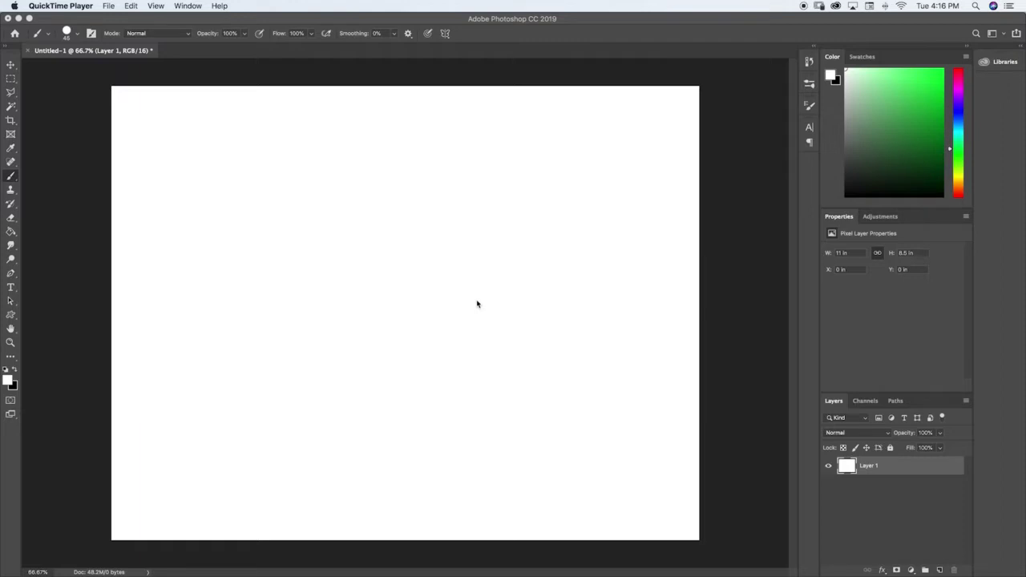
# Set the foreground colour to black for the brush.
pyautogui.click(203, 202)
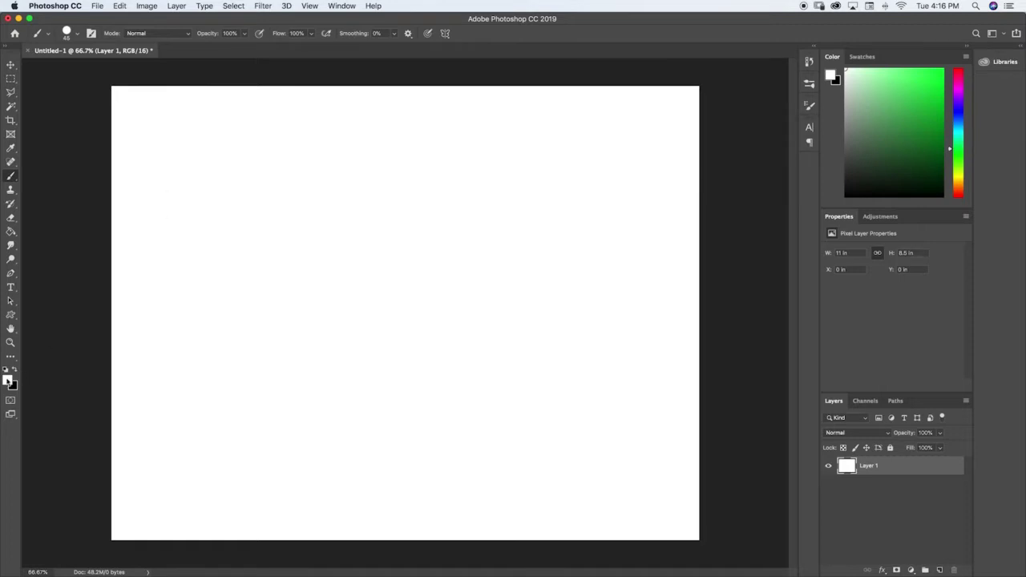
pyautogui.click(10, 379)
pyautogui.moveTo(48, 385); pyautogui.dragTo(17, 441)
pyautogui.click(279, 282)
# Draw loose practice curves and two small eye shapes in black at the canvas's upper-left corner.
pyautogui.moveTo(157, 199); pyautogui.dragTo(203, 233)
pyautogui.moveTo(158, 198)
pyautogui.mouseDown()
pyautogui.moveTo(156, 179)
pyautogui.moveTo(184, 137)
pyautogui.moveTo(221, 107)
pyautogui.mouseUp()
pyautogui.moveTo(193, 211); pyautogui.dragTo(229, 214)
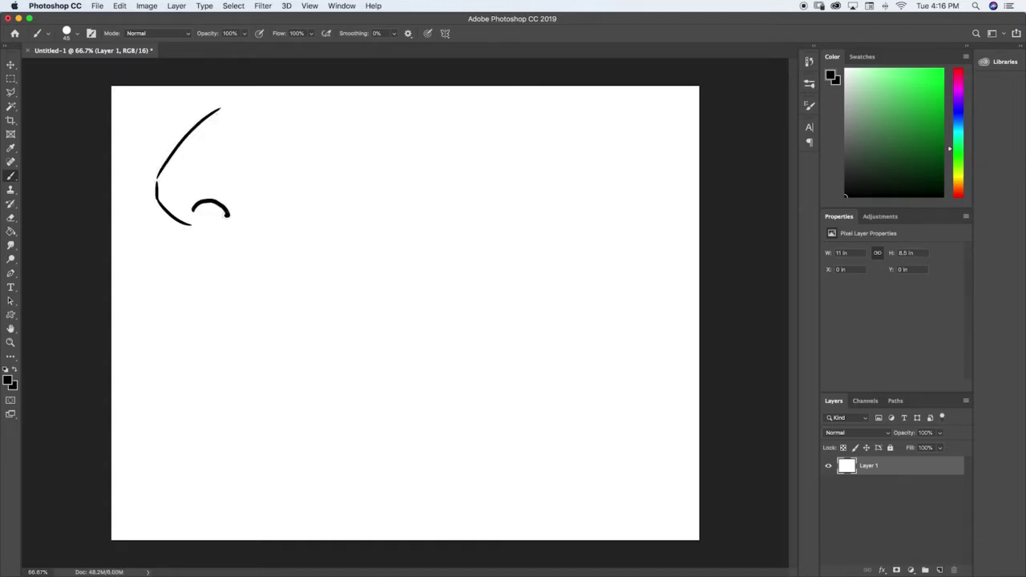
pyautogui.moveTo(162, 206); pyautogui.dragTo(176, 223)
pyautogui.moveTo(243, 214)
pyautogui.mouseDown()
pyautogui.moveTo(253, 189)
pyautogui.moveTo(225, 170)
pyautogui.mouseUp()
pyautogui.moveTo(157, 178)
pyautogui.mouseDown()
pyautogui.moveTo(170, 153)
pyautogui.moveTo(230, 105)
pyautogui.moveTo(177, 117)
pyautogui.moveTo(186, 136)
pyautogui.mouseUp()
pyautogui.moveTo(250, 120)
pyautogui.mouseDown()
pyautogui.moveTo(291, 106)
pyautogui.moveTo(259, 125)
pyautogui.moveTo(272, 116)
pyautogui.moveTo(281, 129)
pyautogui.mouseUp()
pyautogui.moveTo(189, 119)
pyautogui.mouseDown()
pyautogui.moveTo(176, 129)
pyautogui.moveTo(189, 120)
pyautogui.moveTo(191, 135)
pyautogui.moveTo(156, 189)
pyautogui.moveTo(196, 127)
pyautogui.moveTo(226, 110)
pyautogui.mouseUp()
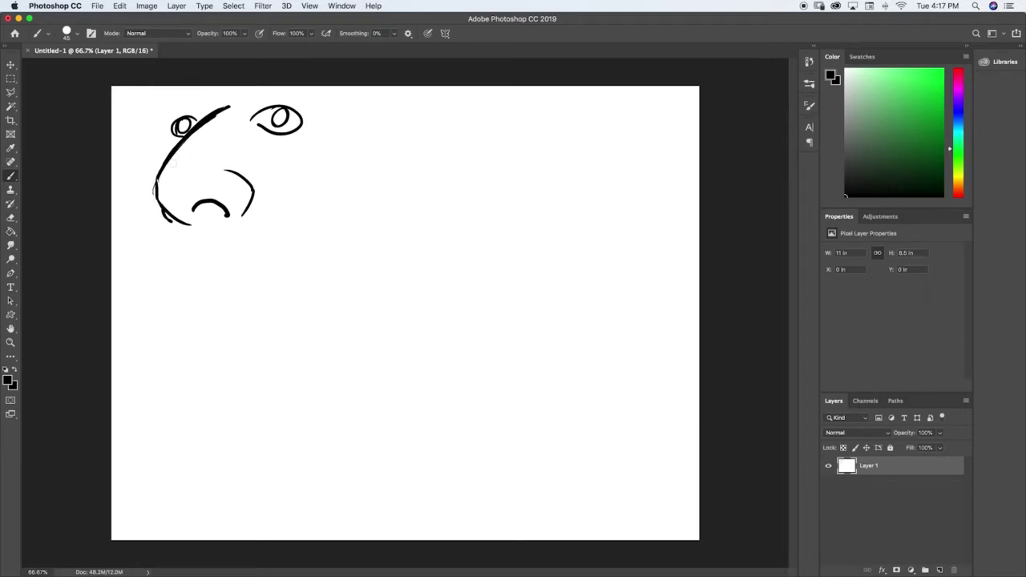
pyautogui.moveTo(161, 172); pyautogui.dragTo(160, 181)
pyautogui.moveTo(159, 175); pyautogui.dragTo(172, 113)
# Fill the upper part of the canvas with parallel diagonal practice strokes of varying thickness, undoing one unsatisfactory stroke.
pyautogui.moveTo(438, 115); pyautogui.dragTo(306, 211)
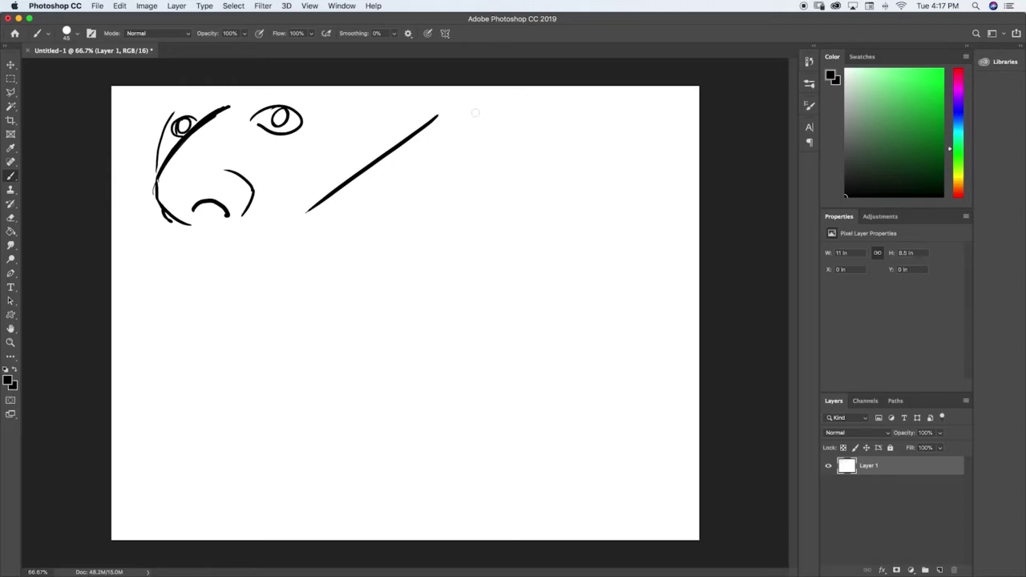
pyautogui.moveTo(476, 113); pyautogui.dragTo(344, 212)
pyautogui.moveTo(499, 116); pyautogui.dragTo(364, 218)
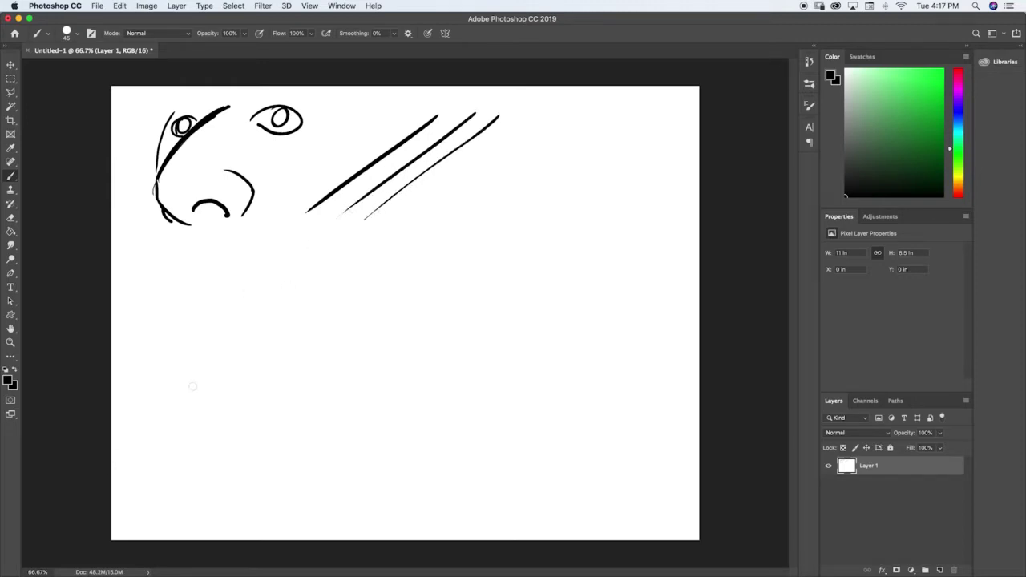
pyautogui.moveTo(520, 117); pyautogui.dragTo(403, 216)
pyautogui.moveTo(547, 120); pyautogui.dragTo(428, 235)
pyautogui.press('super+z')
pyautogui.moveTo(563, 110); pyautogui.dragTo(403, 255)
pyautogui.moveTo(595, 111)
pyautogui.mouseDown()
pyautogui.moveTo(512, 189)
pyautogui.moveTo(519, 213)
pyautogui.mouseUp()
pyautogui.moveTo(660, 106)
pyautogui.mouseDown()
pyautogui.moveTo(572, 210)
pyautogui.moveTo(535, 223)
pyautogui.mouseUp()
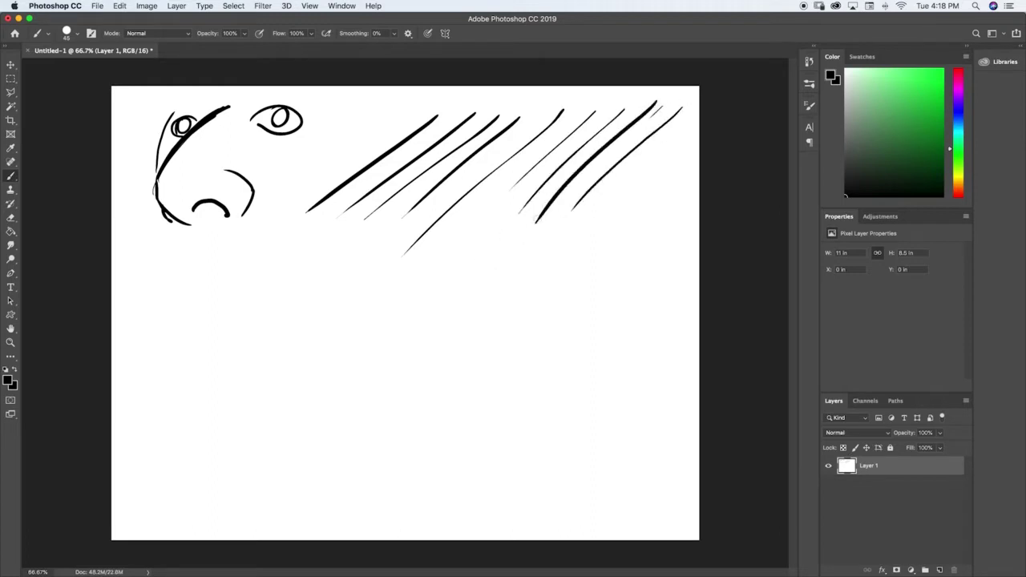
pyautogui.moveTo(603, 102); pyautogui.dragTo(487, 214)
pyautogui.moveTo(576, 110)
pyautogui.mouseDown()
pyautogui.moveTo(477, 202)
pyautogui.moveTo(451, 209)
pyautogui.mouseUp()
pyautogui.moveTo(540, 106); pyautogui.dragTo(399, 245)
pyautogui.moveTo(680, 115)
pyautogui.mouseDown()
pyautogui.moveTo(571, 210)
pyautogui.moveTo(536, 226)
pyautogui.mouseUp()
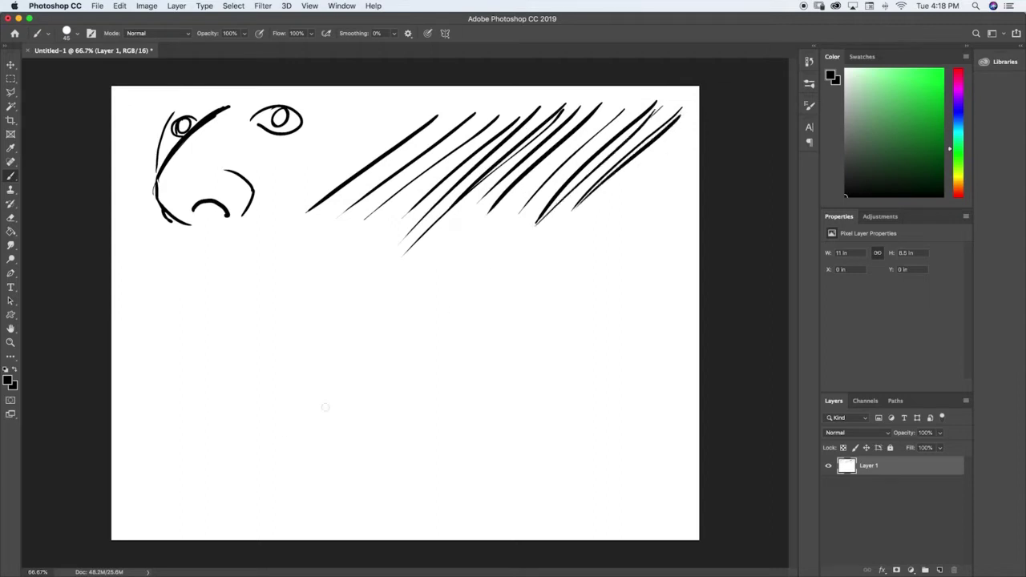
pyautogui.moveTo(409, 115); pyautogui.dragTo(270, 218)
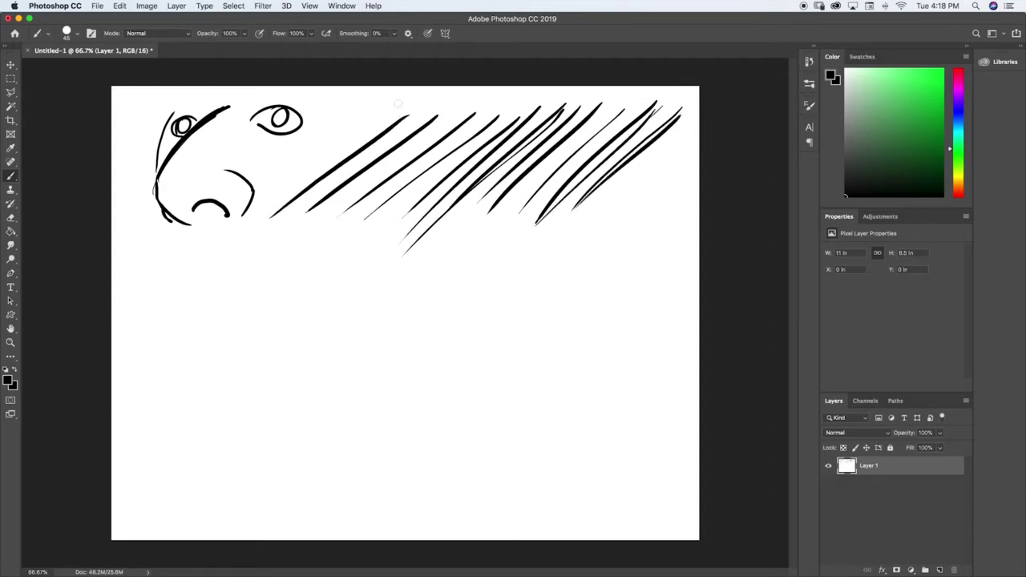
pyautogui.moveTo(398, 103); pyautogui.dragTo(268, 200)
pyautogui.moveTo(475, 99); pyautogui.dragTo(351, 190)
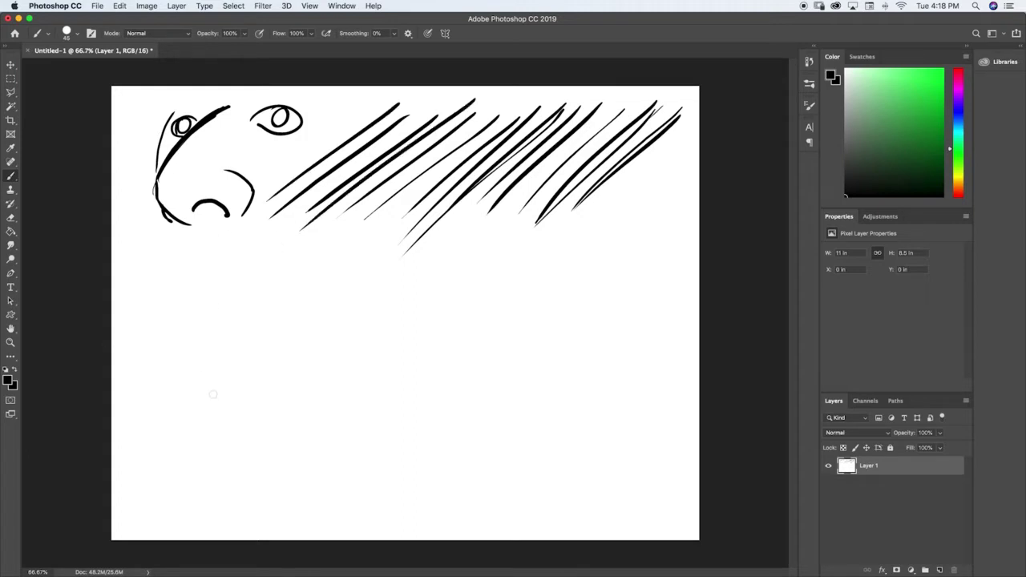
pyautogui.moveTo(520, 114); pyautogui.dragTo(388, 209)
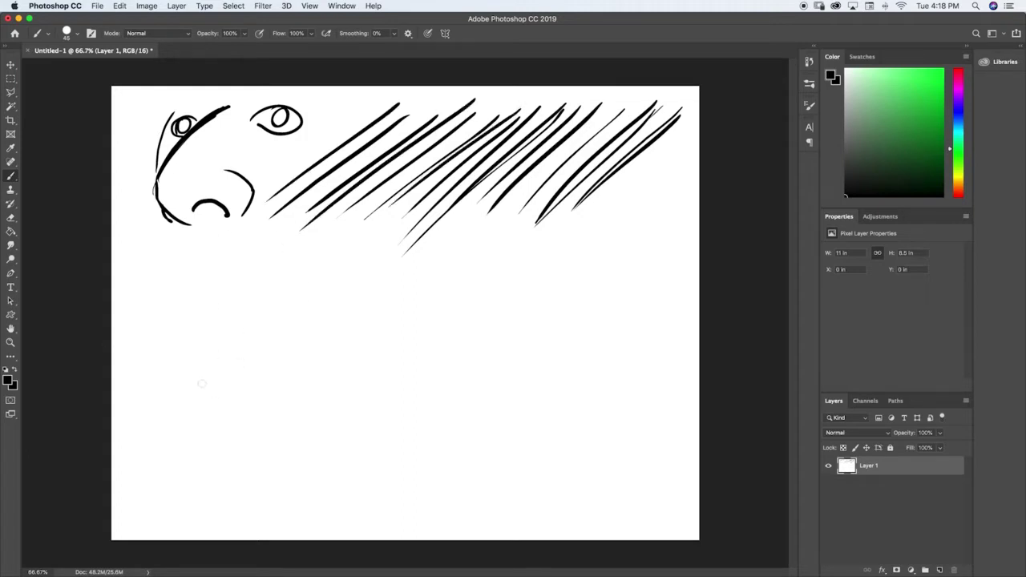
# Draw a series of curved practice strokes and a small double circle across the canvas's lower-left area.
pyautogui.moveTo(177, 282)
pyautogui.mouseDown()
pyautogui.moveTo(198, 390)
pyautogui.moveTo(163, 407)
pyautogui.moveTo(187, 481)
pyautogui.mouseUp()
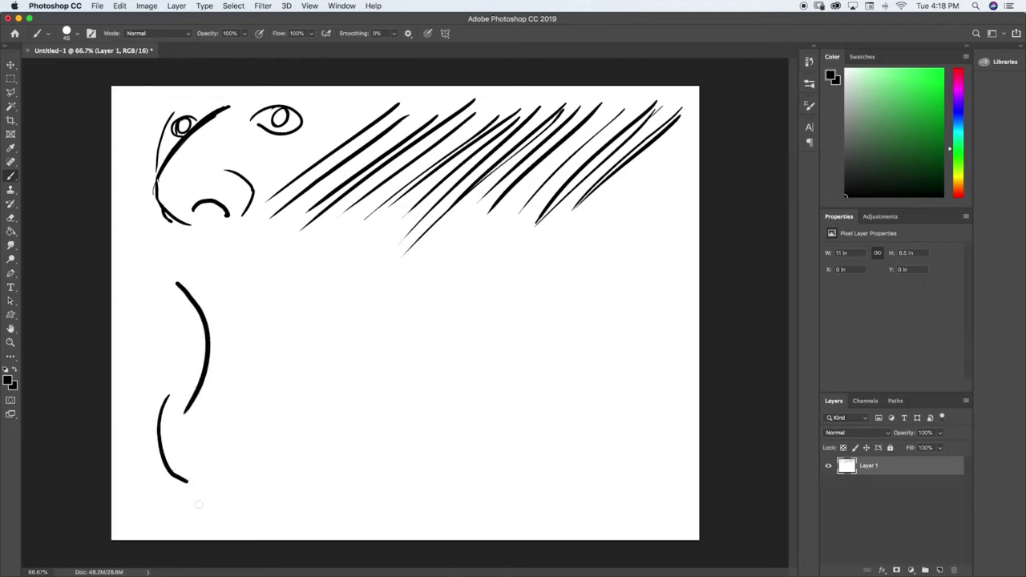
pyautogui.moveTo(260, 255); pyautogui.dragTo(239, 332)
pyautogui.moveTo(225, 293)
pyautogui.mouseDown()
pyautogui.moveTo(219, 493)
pyautogui.moveTo(192, 464)
pyautogui.moveTo(172, 473)
pyautogui.mouseUp()
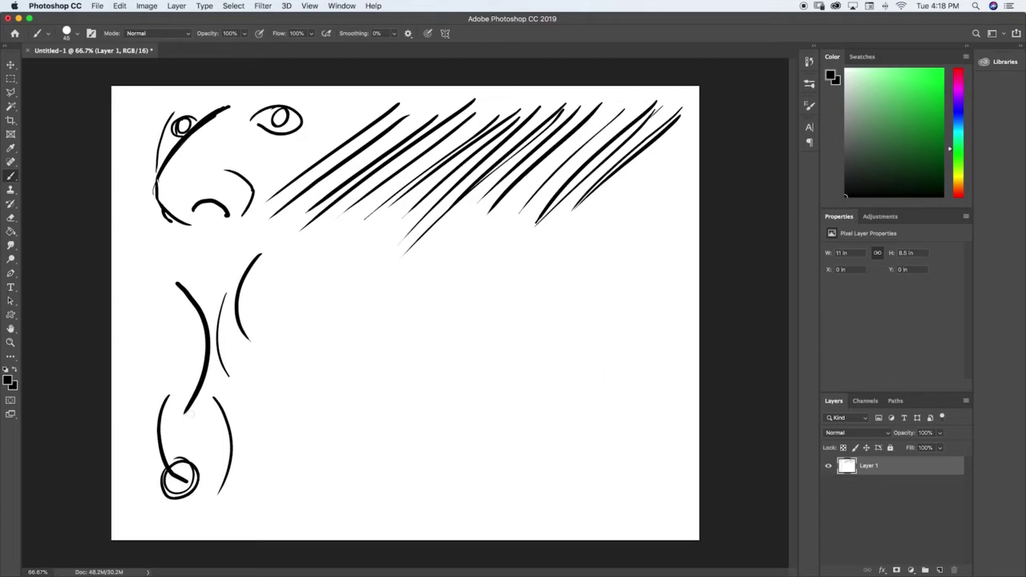
pyautogui.moveTo(266, 375); pyautogui.dragTo(269, 476)
pyautogui.moveTo(299, 386); pyautogui.dragTo(291, 287)
pyautogui.moveTo(312, 379); pyautogui.dragTo(341, 271)
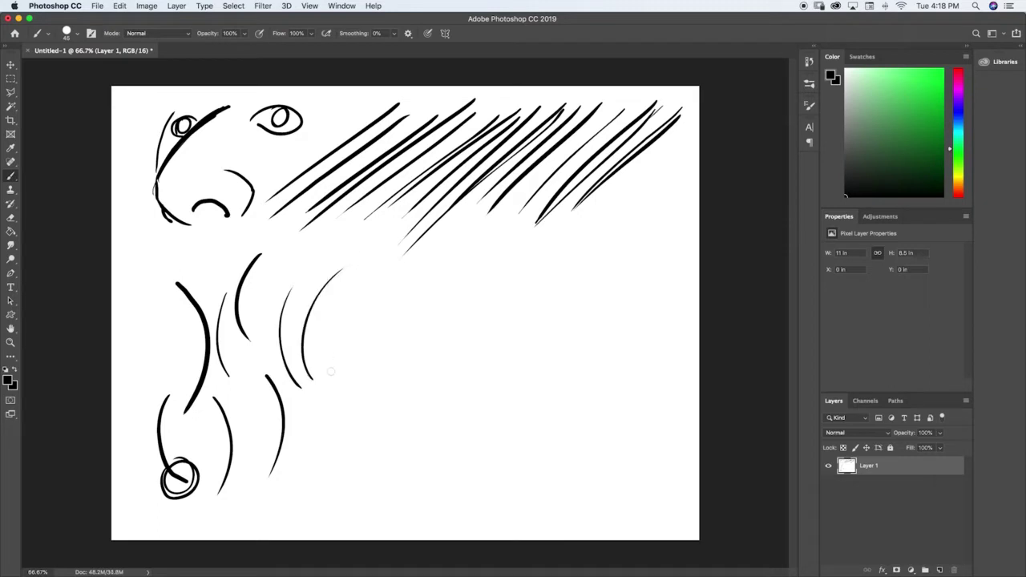
pyautogui.moveTo(337, 393); pyautogui.dragTo(402, 269)
pyautogui.moveTo(283, 382)
pyautogui.mouseDown()
pyautogui.moveTo(268, 282)
pyautogui.moveTo(322, 230)
pyautogui.mouseUp()
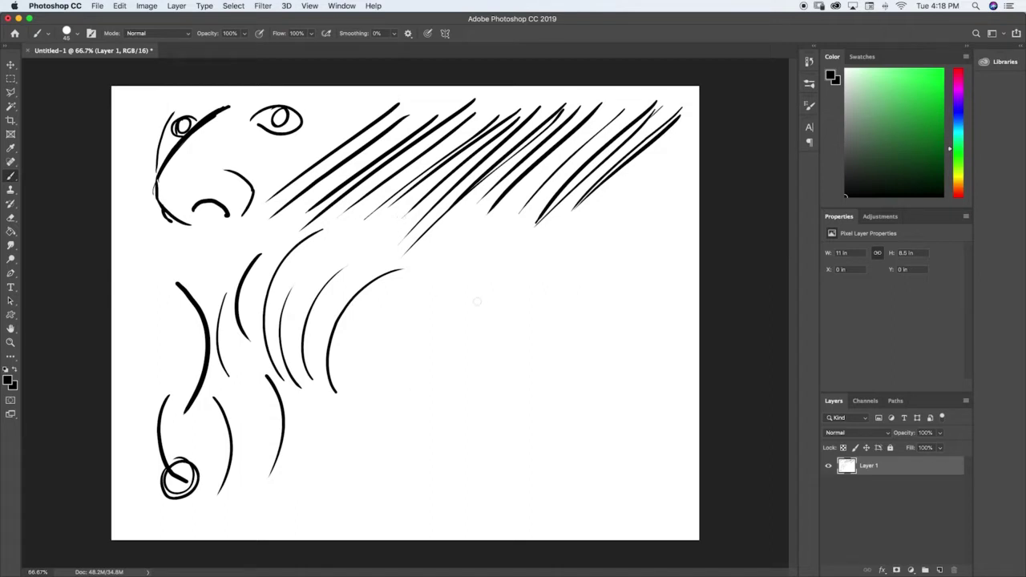
# Draw three angular zigzag strokes with sharp corners right of the curved practice strokes.
pyautogui.moveTo(493, 235)
pyautogui.mouseDown()
pyautogui.moveTo(479, 255)
pyautogui.moveTo(481, 296)
pyautogui.moveTo(494, 307)
pyautogui.mouseUp()
pyautogui.moveTo(581, 258)
pyautogui.mouseDown()
pyautogui.moveTo(542, 305)
pyautogui.moveTo(567, 342)
pyautogui.mouseUp()
pyautogui.moveTo(516, 317)
pyautogui.mouseDown()
pyautogui.moveTo(489, 350)
pyautogui.moveTo(506, 383)
pyautogui.moveTo(468, 422)
pyautogui.mouseUp()
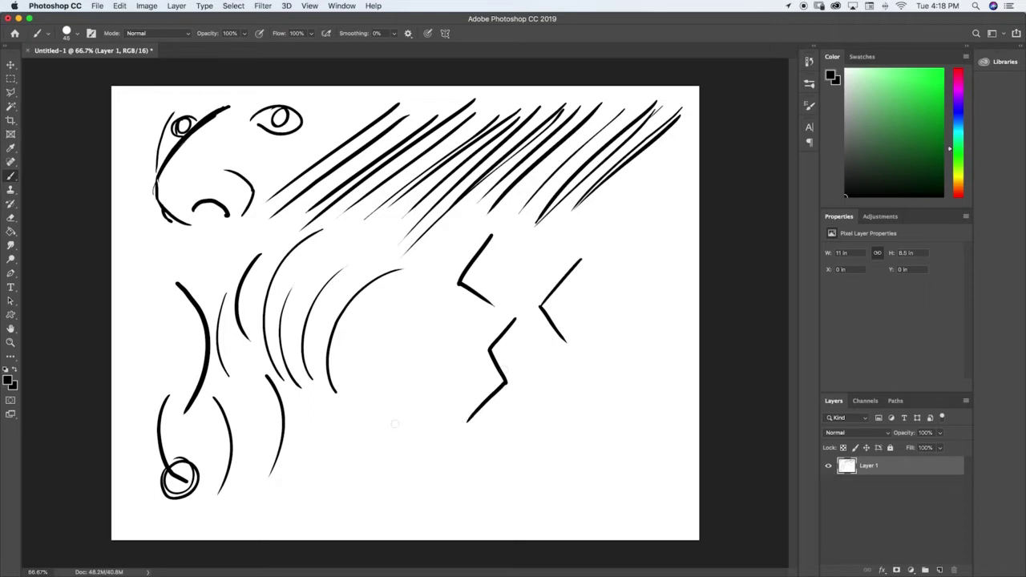
# Draw closed leaf, box and curved pointed shapes, plus flowing curves that vary between thin and thick, on the practice sheet.
pyautogui.rightClick(454, 426)
pyautogui.click(401, 372)
pyautogui.moveTo(400, 468)
pyautogui.mouseDown()
pyautogui.moveTo(391, 454)
pyautogui.moveTo(399, 338)
pyautogui.moveTo(439, 374)
pyautogui.moveTo(407, 475)
pyautogui.mouseUp()
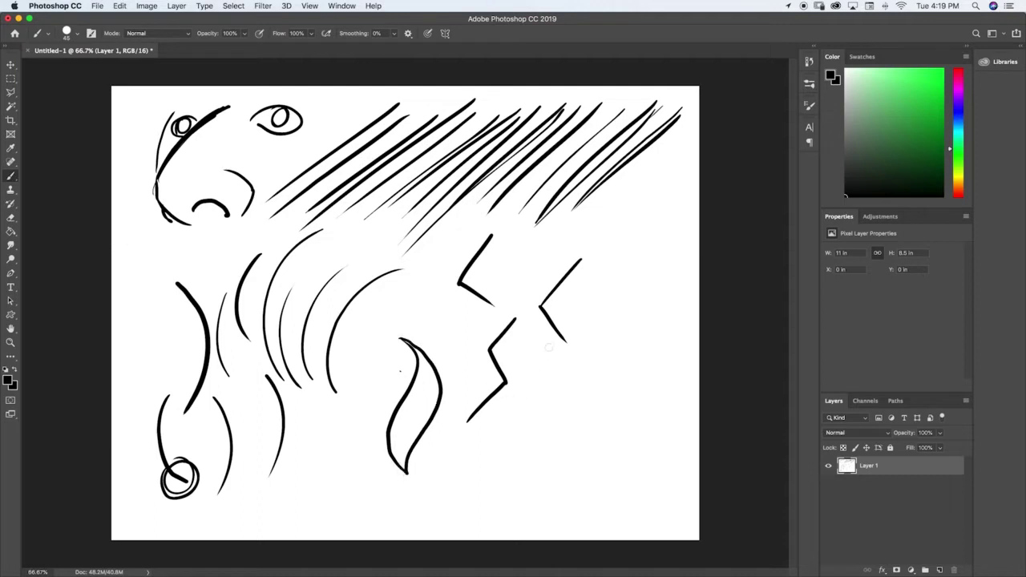
pyautogui.moveTo(561, 482)
pyautogui.mouseDown()
pyautogui.moveTo(555, 443)
pyautogui.moveTo(575, 414)
pyautogui.moveTo(632, 386)
pyautogui.moveTo(658, 433)
pyautogui.moveTo(602, 481)
pyautogui.moveTo(620, 515)
pyautogui.moveTo(564, 469)
pyautogui.mouseUp()
pyautogui.moveTo(616, 265)
pyautogui.mouseDown()
pyautogui.moveTo(604, 308)
pyautogui.moveTo(643, 317)
pyautogui.moveTo(659, 266)
pyautogui.moveTo(611, 261)
pyautogui.moveTo(667, 266)
pyautogui.mouseUp()
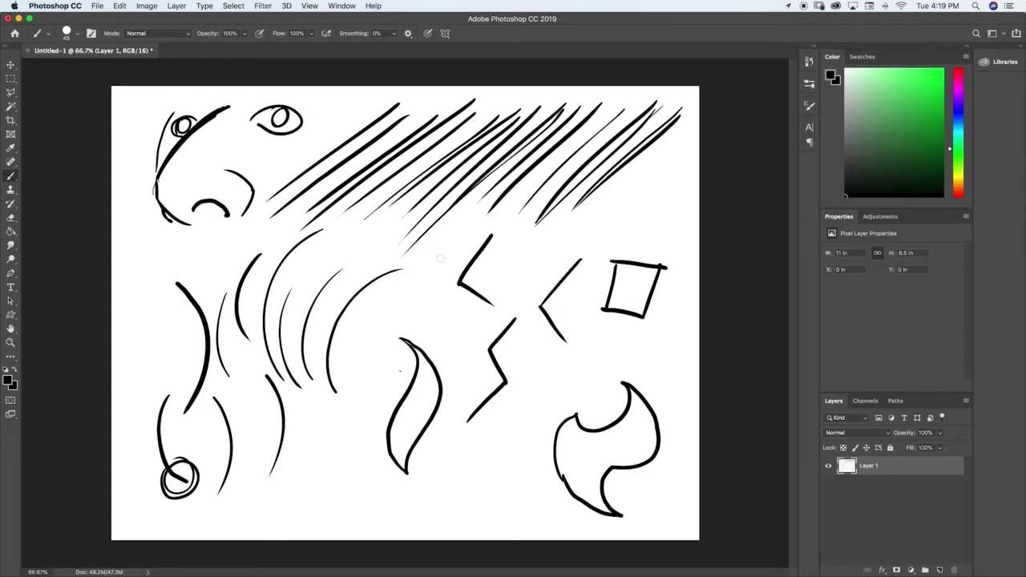
pyautogui.moveTo(444, 257)
pyautogui.mouseDown()
pyautogui.moveTo(393, 305)
pyautogui.moveTo(361, 366)
pyautogui.mouseUp()
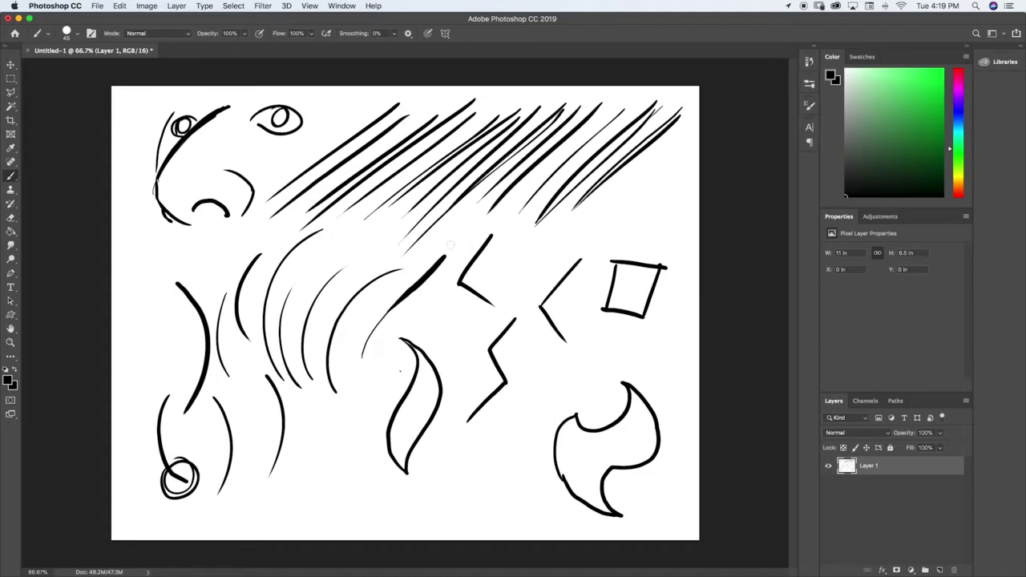
pyautogui.moveTo(461, 244)
pyautogui.mouseDown()
pyautogui.moveTo(470, 226)
pyautogui.moveTo(378, 360)
pyautogui.moveTo(379, 382)
pyautogui.moveTo(358, 385)
pyautogui.moveTo(353, 467)
pyautogui.moveTo(323, 486)
pyautogui.mouseUp()
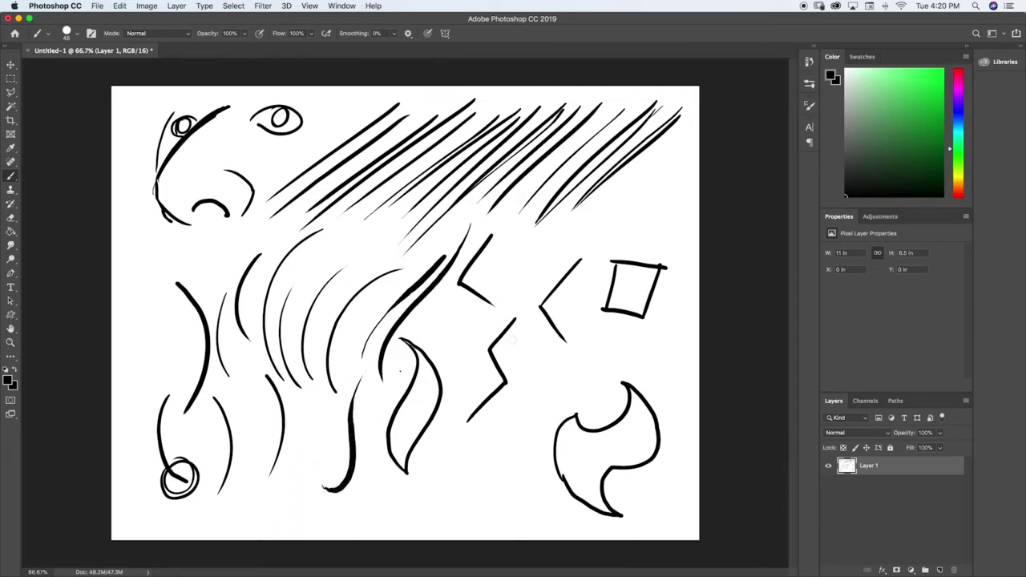
# Add a new layer above the practice strokes and fill it with white using the Paint Bucket.
pyautogui.click(939, 570)
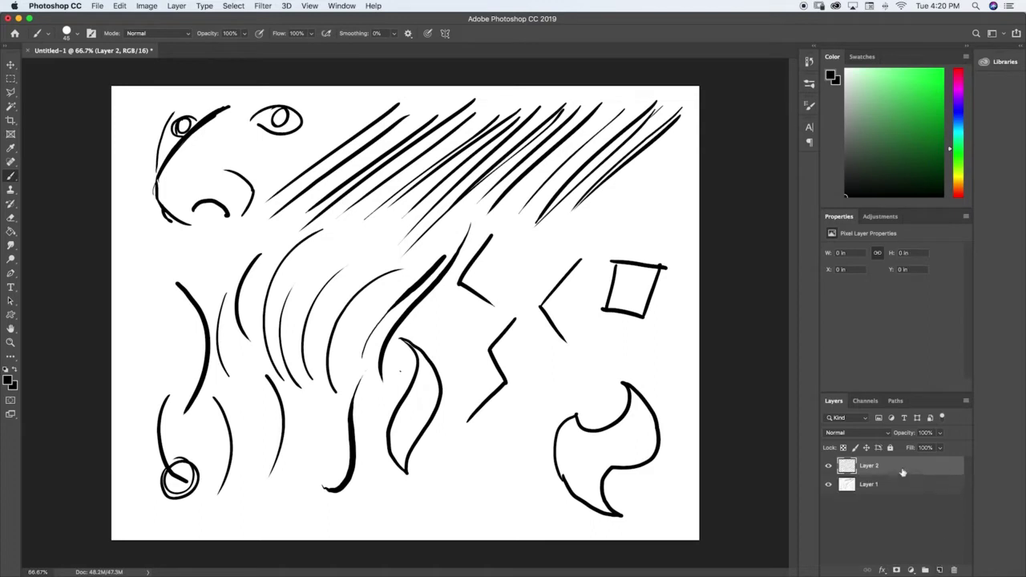
pyautogui.click(11, 231)
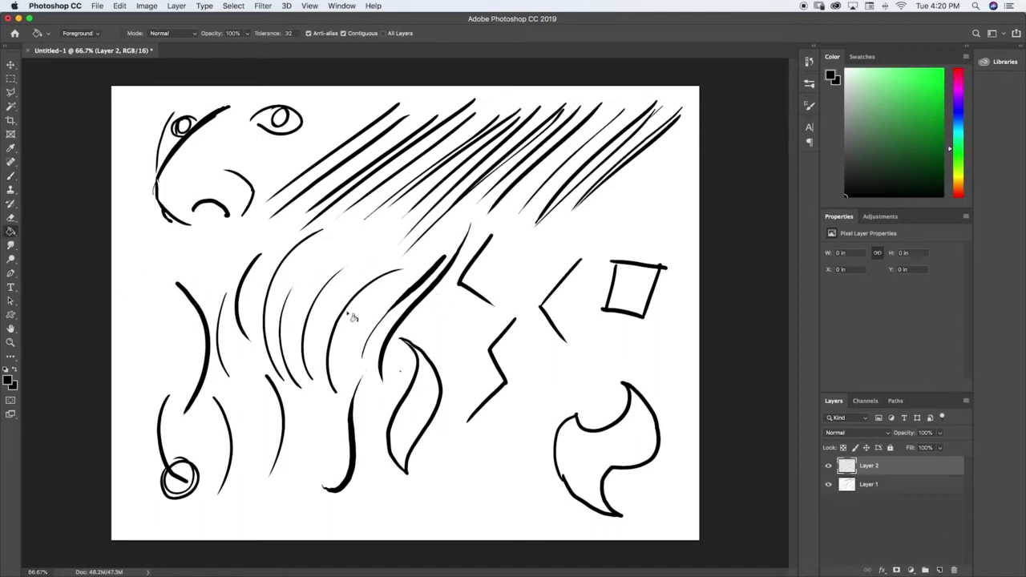
pyautogui.click(9, 381)
pyautogui.click(37, 286)
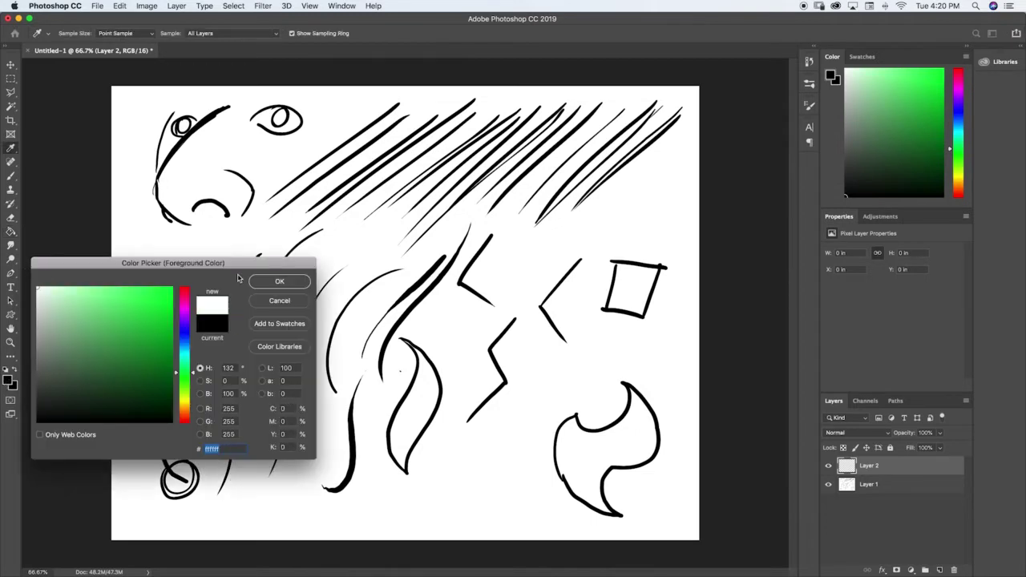
pyautogui.click(279, 281)
pyautogui.click(344, 307)
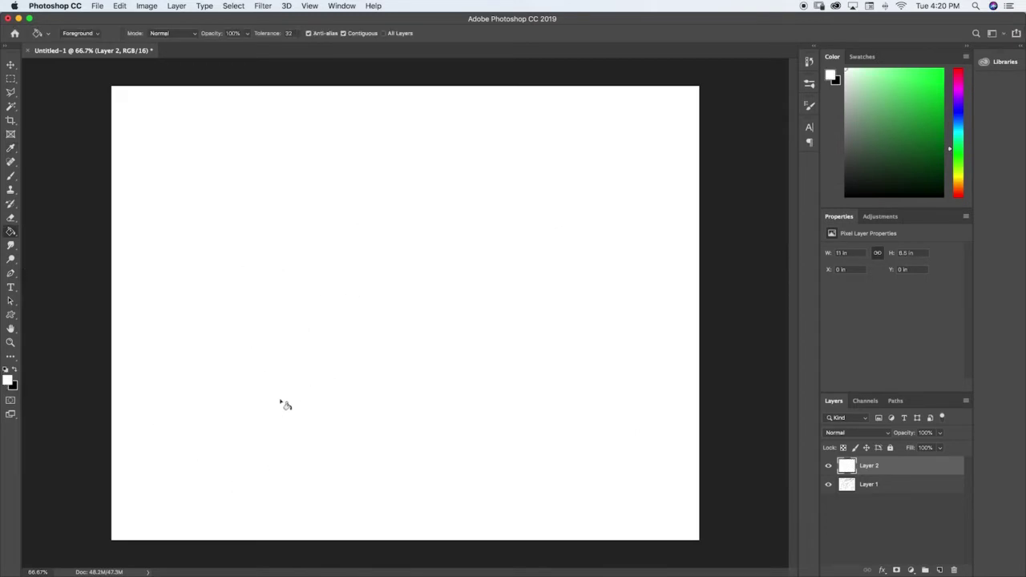
# Return to the Brush tool with black as the foreground colour.
pyautogui.press('b')
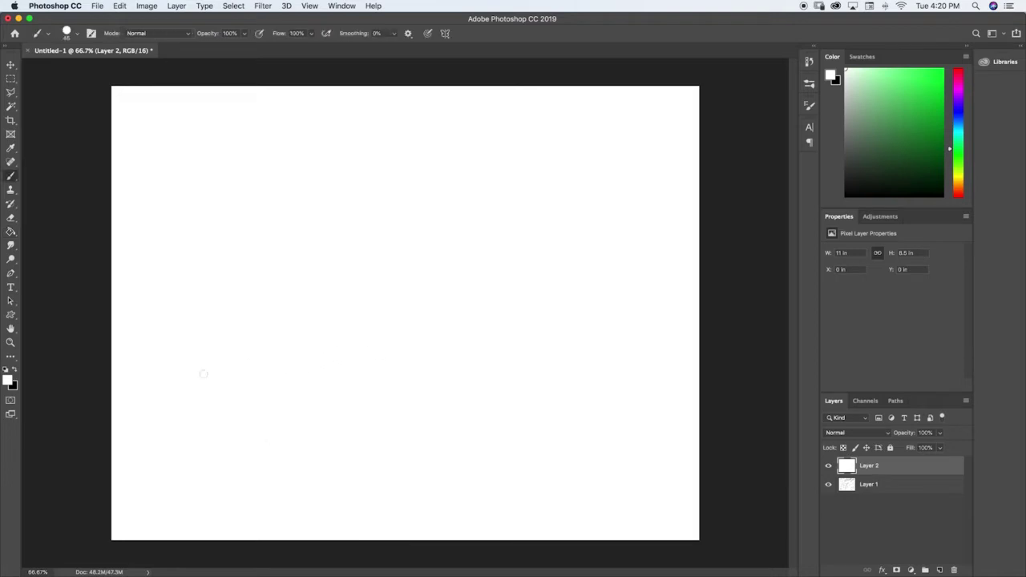
pyautogui.click(15, 371)
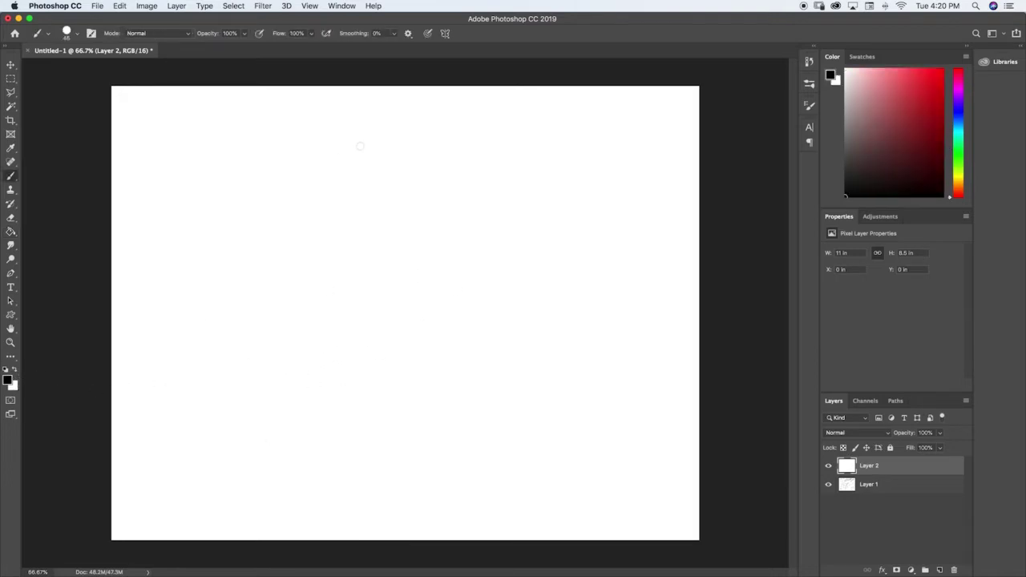
pyautogui.moveTo(379, 140)
pyautogui.mouseDown()
pyautogui.moveTo(338, 167)
pyautogui.moveTo(315, 202)
pyautogui.moveTo(341, 294)
pyautogui.moveTo(291, 262)
pyautogui.mouseUp()
pyautogui.rightClick(318, 202)
pyautogui.click(492, 160)
pyautogui.moveTo(524, 143)
pyautogui.mouseDown()
pyautogui.moveTo(489, 182)
pyautogui.moveTo(472, 227)
pyautogui.moveTo(482, 290)
pyautogui.moveTo(450, 359)
pyautogui.moveTo(412, 356)
pyautogui.moveTo(426, 319)
pyautogui.mouseUp()
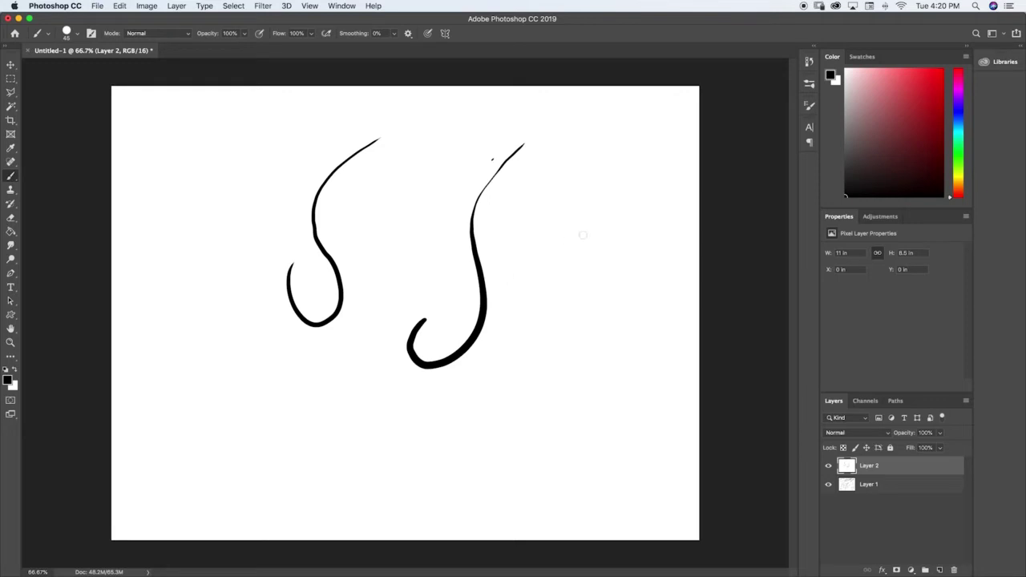
pyautogui.press('super+z')
pyautogui.press('super+z')
pyautogui.press('super+z')
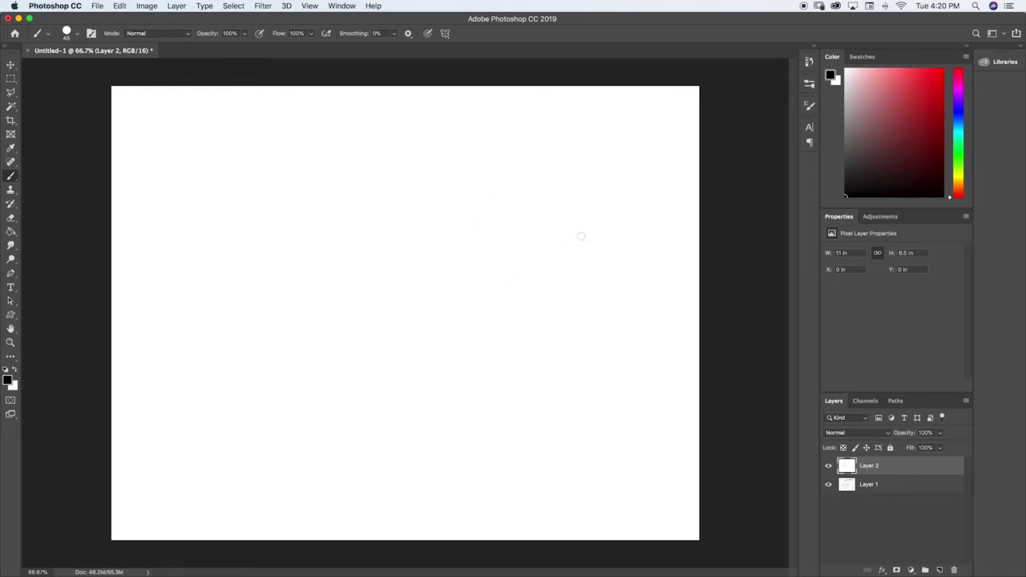
# Draw the eye's inner corner and the rising start of the upper eyelid, undoing the strokes that miss the intended shape.
pyautogui.moveTo(236, 281)
pyautogui.mouseDown()
pyautogui.moveTo(273, 255)
pyautogui.moveTo(382, 218)
pyautogui.moveTo(414, 238)
pyautogui.mouseUp()
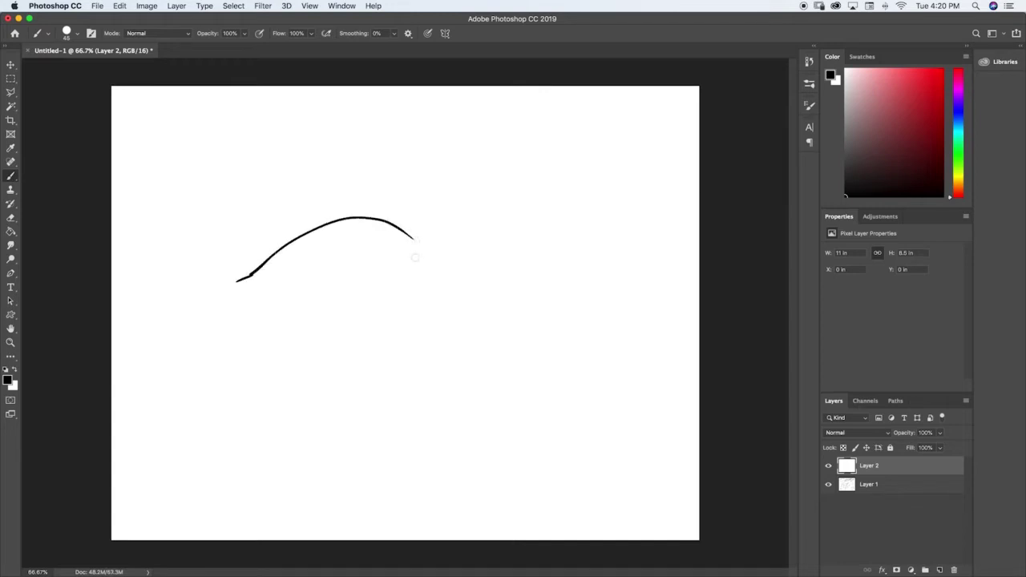
pyautogui.press('super+z')
pyautogui.moveTo(254, 274)
pyautogui.mouseDown()
pyautogui.moveTo(294, 244)
pyautogui.moveTo(417, 259)
pyautogui.mouseUp()
pyautogui.press('super+z')
pyautogui.moveTo(253, 275)
pyautogui.mouseDown()
pyautogui.moveTo(299, 237)
pyautogui.moveTo(382, 265)
pyautogui.mouseUp()
pyautogui.press('super+z')
# Draw the upper eyelid's arc down to the outer corner of the eye, undoing and redrawing it to refine the curve.
pyautogui.moveTo(290, 240)
pyautogui.mouseDown()
pyautogui.moveTo(340, 241)
pyautogui.moveTo(389, 266)
pyautogui.mouseUp()
pyautogui.press('super+z')
pyautogui.moveTo(289, 240)
pyautogui.mouseDown()
pyautogui.moveTo(328, 243)
pyautogui.moveTo(390, 270)
pyautogui.mouseUp()
pyautogui.press('super+z')
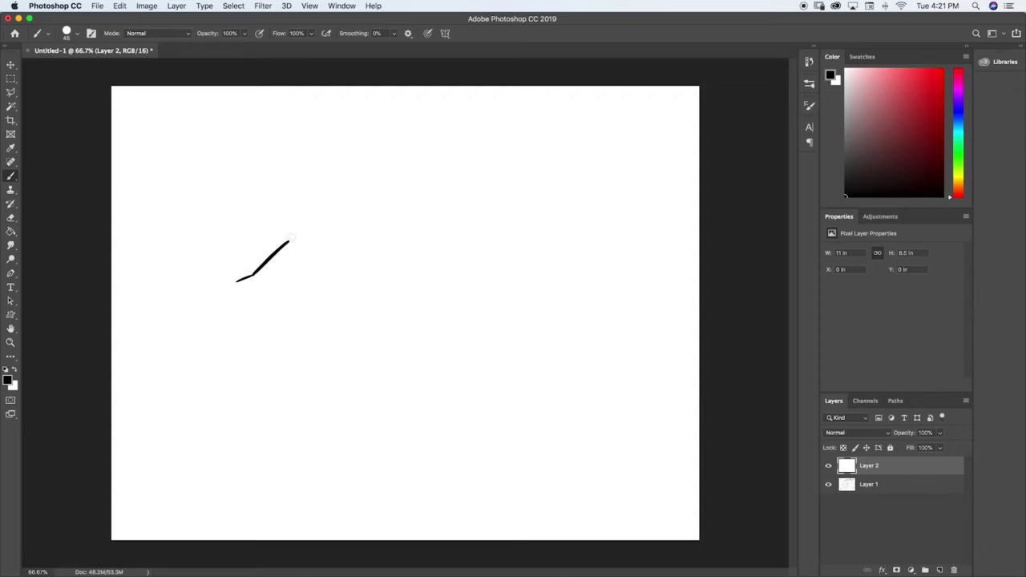
pyautogui.moveTo(290, 241)
pyautogui.mouseDown()
pyautogui.moveTo(321, 241)
pyautogui.moveTo(380, 287)
pyautogui.mouseUp()
pyautogui.press('super+z')
pyautogui.moveTo(288, 240); pyautogui.dragTo(372, 277)
pyautogui.press('super+z')
pyautogui.moveTo(289, 241)
pyautogui.mouseDown()
pyautogui.moveTo(334, 245)
pyautogui.moveTo(383, 283)
pyautogui.mouseUp()
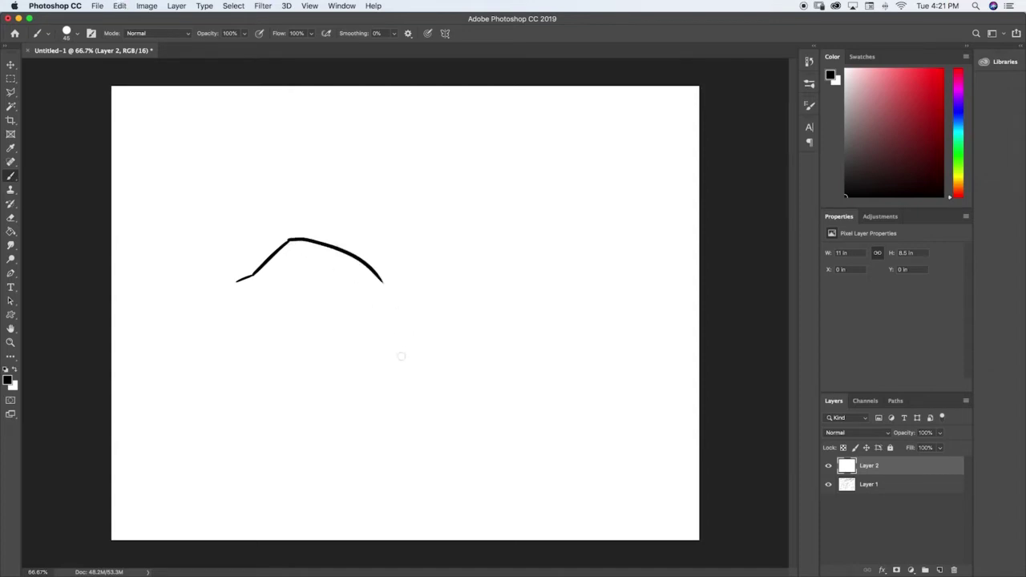
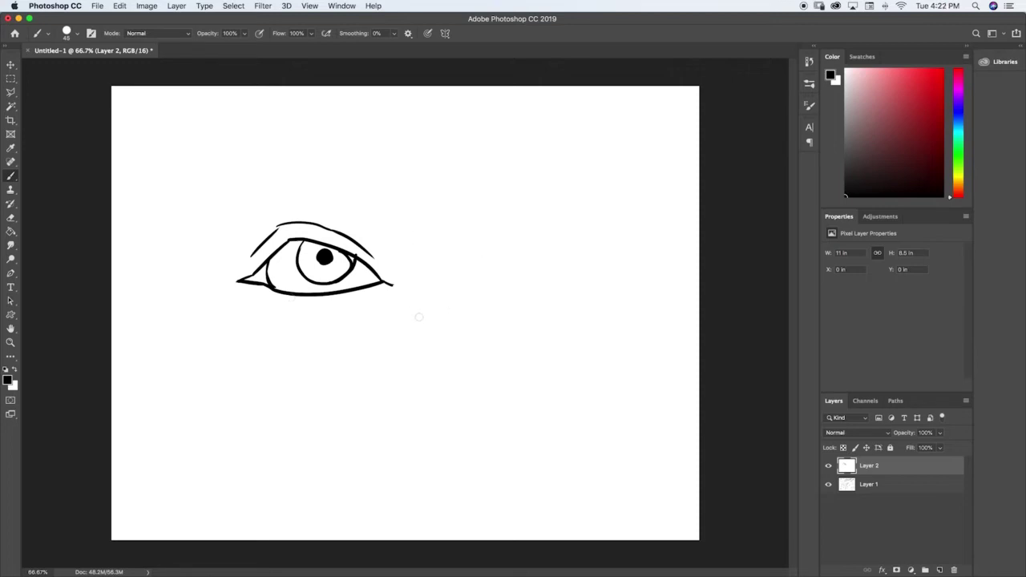
# Join the eyelid crease line and draw an arched eyebrow above the eye with short hair-like strokes.
pyautogui.moveTo(259, 246); pyautogui.dragTo(289, 224)
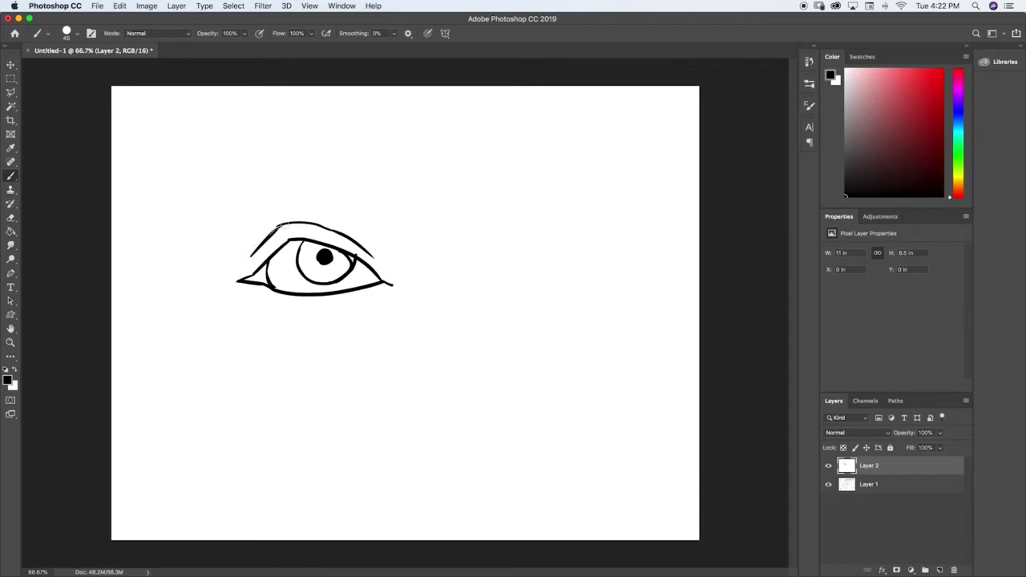
pyautogui.moveTo(233, 178)
pyautogui.mouseDown()
pyautogui.moveTo(232, 205)
pyautogui.moveTo(239, 177)
pyautogui.moveTo(301, 169)
pyautogui.moveTo(293, 162)
pyautogui.mouseUp()
pyautogui.rightClick(231, 182)
pyautogui.press('Escape')
pyautogui.moveTo(250, 188)
pyautogui.mouseDown()
pyautogui.moveTo(311, 166)
pyautogui.moveTo(343, 170)
pyautogui.moveTo(337, 159)
pyautogui.moveTo(407, 180)
pyautogui.moveTo(278, 159)
pyautogui.moveTo(252, 178)
pyautogui.moveTo(256, 168)
pyautogui.moveTo(246, 165)
pyautogui.moveTo(348, 161)
pyautogui.moveTo(421, 186)
pyautogui.mouseUp()
pyautogui.rightClick(408, 178)
pyautogui.press('Escape')
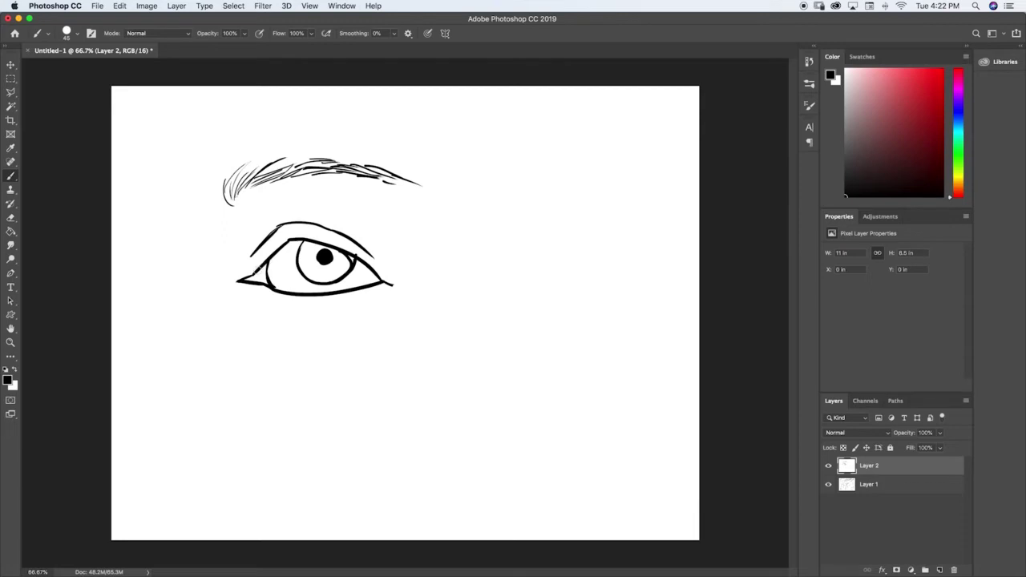
# Thicken the upper eyelid line from the inner corner to the outer corner of the eye.
pyautogui.moveTo(260, 270)
pyautogui.mouseDown()
pyautogui.moveTo(293, 241)
pyautogui.moveTo(268, 260)
pyautogui.moveTo(293, 243)
pyautogui.moveTo(323, 244)
pyautogui.moveTo(305, 243)
pyautogui.moveTo(393, 285)
pyautogui.mouseUp()
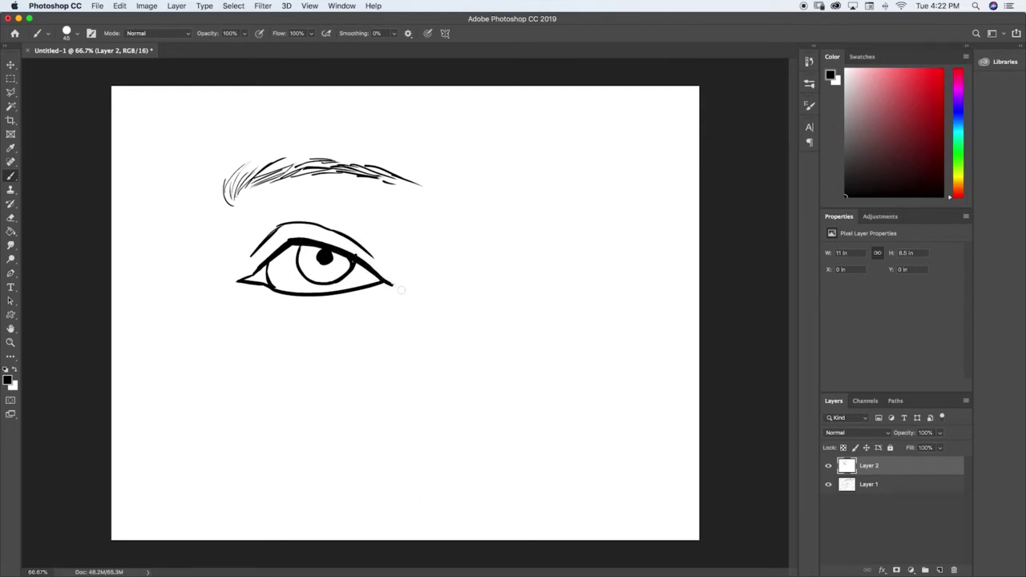
pyautogui.moveTo(337, 253)
pyautogui.mouseDown()
pyautogui.moveTo(371, 270)
pyautogui.moveTo(396, 250)
pyautogui.moveTo(378, 277)
pyautogui.moveTo(398, 283)
pyautogui.moveTo(412, 260)
pyautogui.mouseUp()
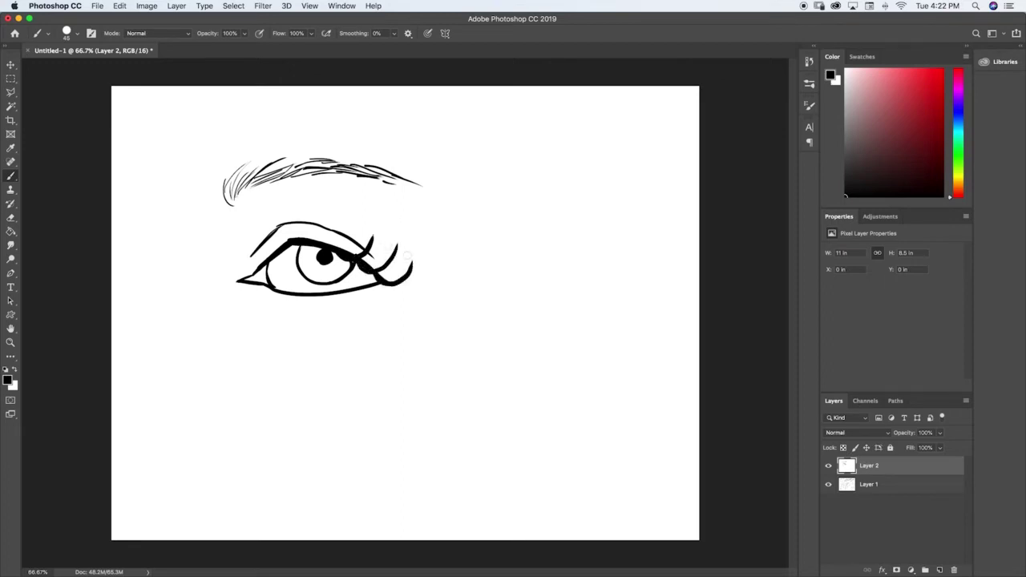
pyautogui.click(373, 273)
pyautogui.press('super+z')
pyautogui.press('super+z')
pyautogui.press('super+z')
pyautogui.press('super+z')
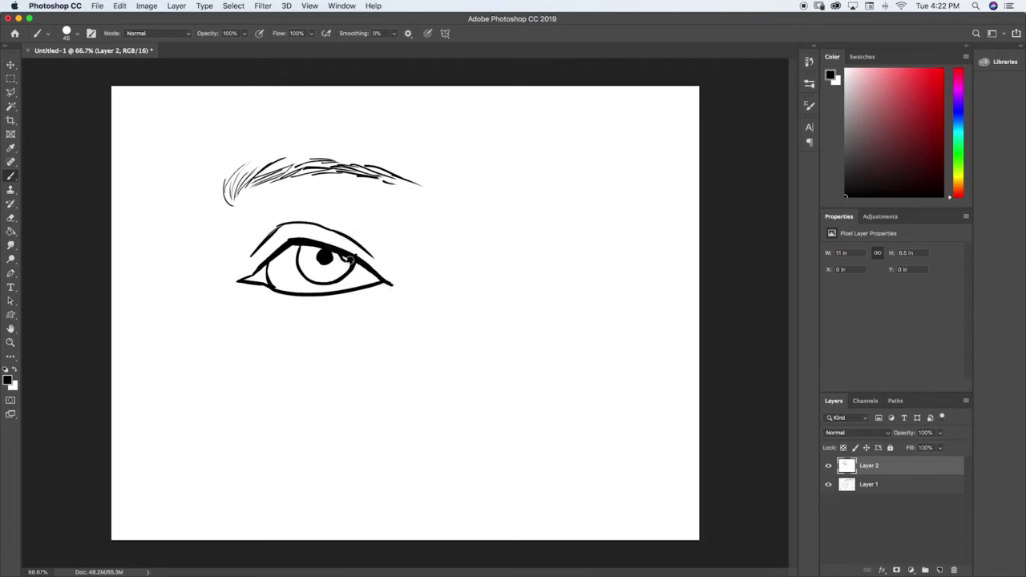
# Draw curved eyelashes along the upper eyelid, from above the iris to the outer corner, plus short ones near the inner side.
pyautogui.moveTo(352, 257); pyautogui.dragTo(367, 212)
pyautogui.moveTo(361, 263)
pyautogui.mouseDown()
pyautogui.moveTo(391, 275)
pyautogui.moveTo(401, 247)
pyautogui.mouseUp()
pyautogui.moveTo(325, 251); pyautogui.dragTo(334, 205)
pyautogui.moveTo(340, 248); pyautogui.dragTo(353, 216)
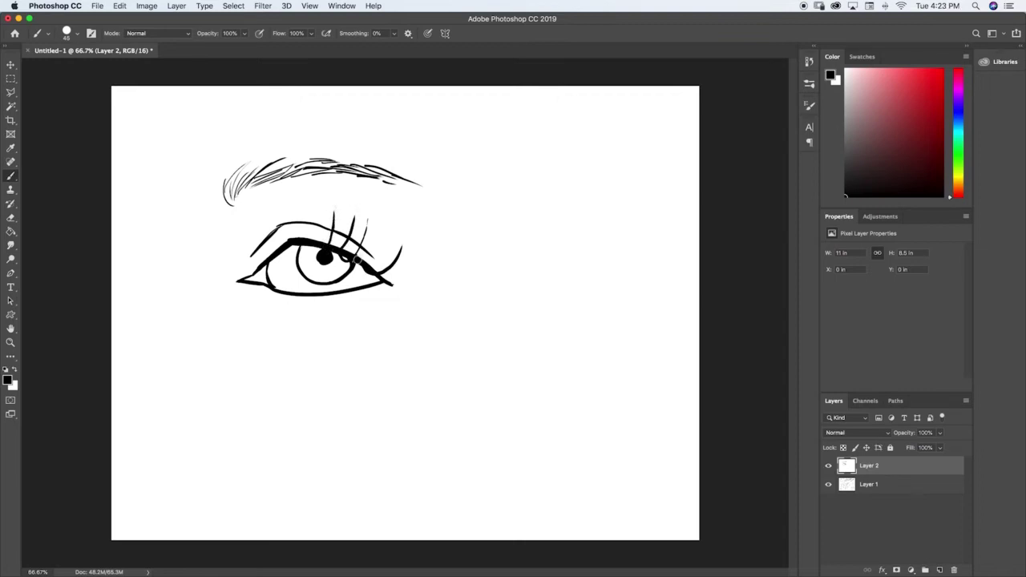
pyautogui.moveTo(371, 258); pyautogui.dragTo(393, 226)
pyautogui.moveTo(373, 279)
pyautogui.mouseDown()
pyautogui.moveTo(405, 275)
pyautogui.moveTo(413, 256)
pyautogui.mouseUp()
pyautogui.moveTo(302, 241); pyautogui.dragTo(289, 218)
# Draw a closed S-curved shape beside the eye and a folded ribbon with a rolled end below it.
pyautogui.moveTo(522, 151)
pyautogui.mouseDown()
pyautogui.moveTo(508, 276)
pyautogui.moveTo(529, 276)
pyautogui.moveTo(523, 149)
pyautogui.mouseUp()
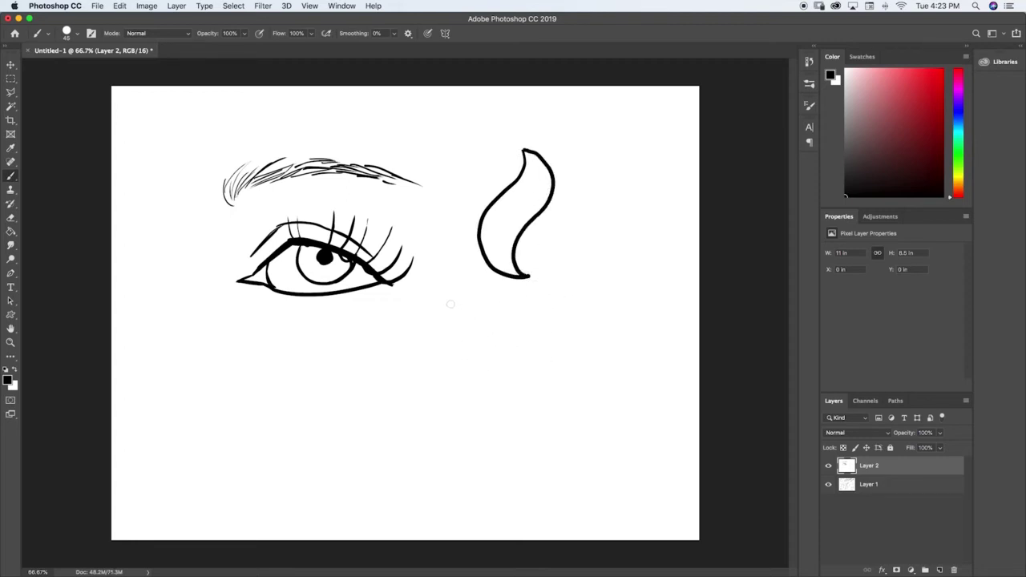
pyautogui.moveTo(450, 303)
pyautogui.mouseDown()
pyautogui.moveTo(469, 344)
pyautogui.moveTo(464, 360)
pyautogui.moveTo(511, 414)
pyautogui.moveTo(541, 379)
pyautogui.moveTo(538, 364)
pyautogui.moveTo(542, 372)
pyautogui.moveTo(524, 365)
pyautogui.moveTo(505, 337)
pyautogui.moveTo(488, 280)
pyautogui.moveTo(451, 302)
pyautogui.mouseUp()
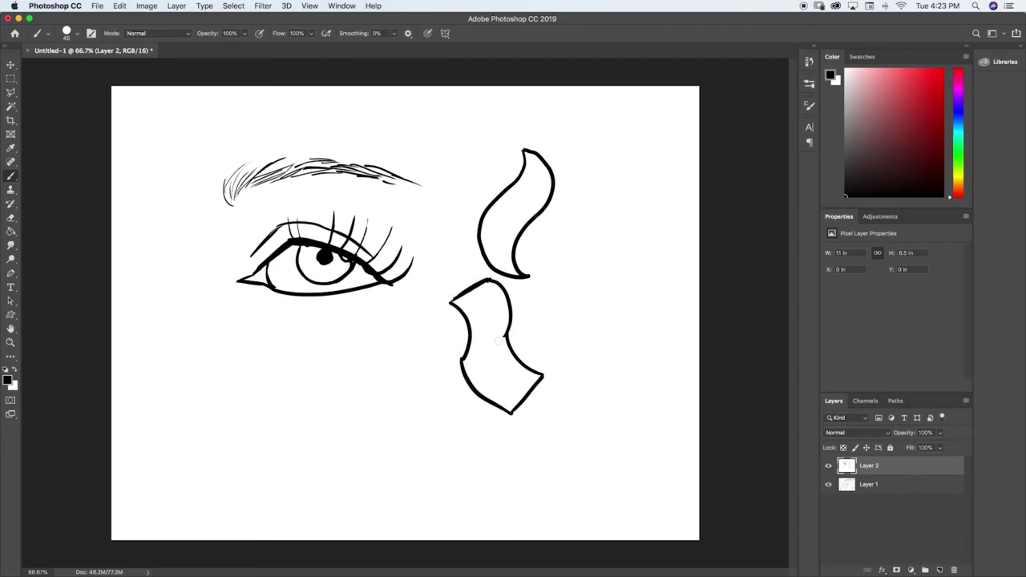
pyautogui.moveTo(498, 340)
pyautogui.mouseDown()
pyautogui.moveTo(478, 356)
pyautogui.moveTo(503, 330)
pyautogui.moveTo(495, 342)
pyautogui.mouseUp()
pyautogui.moveTo(542, 373)
pyautogui.mouseDown()
pyautogui.moveTo(561, 313)
pyautogui.moveTo(598, 304)
pyautogui.moveTo(584, 286)
pyautogui.moveTo(592, 307)
pyautogui.moveTo(582, 345)
pyautogui.mouseUp()
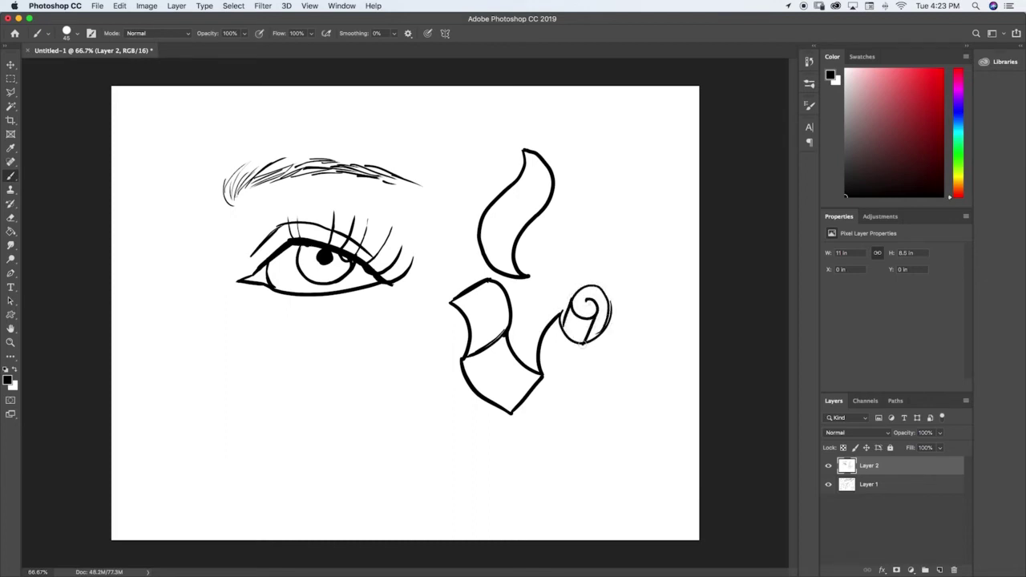
pyautogui.moveTo(587, 298)
pyautogui.mouseDown()
pyautogui.moveTo(588, 341)
pyautogui.moveTo(609, 313)
pyautogui.moveTo(601, 348)
pyautogui.moveTo(562, 387)
pyautogui.moveTo(550, 372)
pyautogui.moveTo(587, 374)
pyautogui.mouseUp()
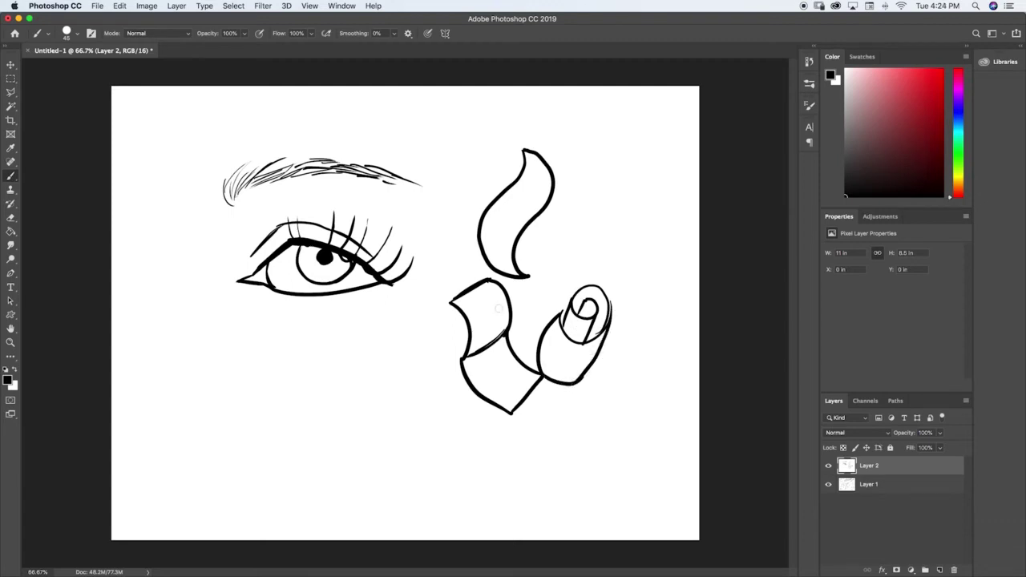
# Draw a double-ended spiral curl beside the S-curved shape, plus a small spiral and a rolled curl with a tail above it.
pyautogui.moveTo(603, 154)
pyautogui.mouseDown()
pyautogui.moveTo(584, 187)
pyautogui.moveTo(583, 218)
pyautogui.mouseUp()
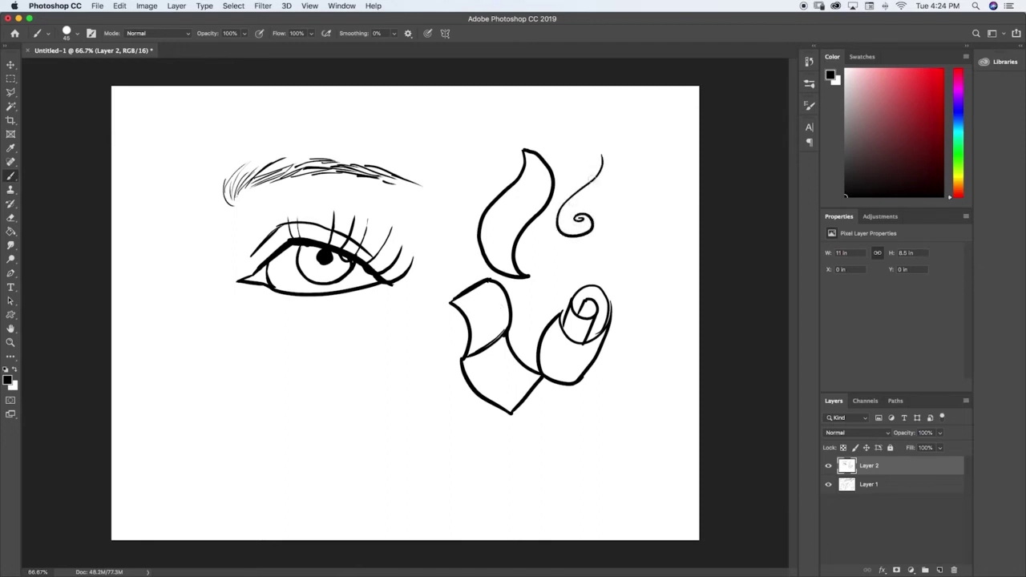
pyautogui.moveTo(603, 158)
pyautogui.mouseDown()
pyautogui.moveTo(573, 159)
pyautogui.moveTo(588, 165)
pyautogui.mouseUp()
pyautogui.moveTo(588, 158); pyautogui.dragTo(582, 165)
pyautogui.moveTo(501, 92); pyautogui.dragTo(489, 115)
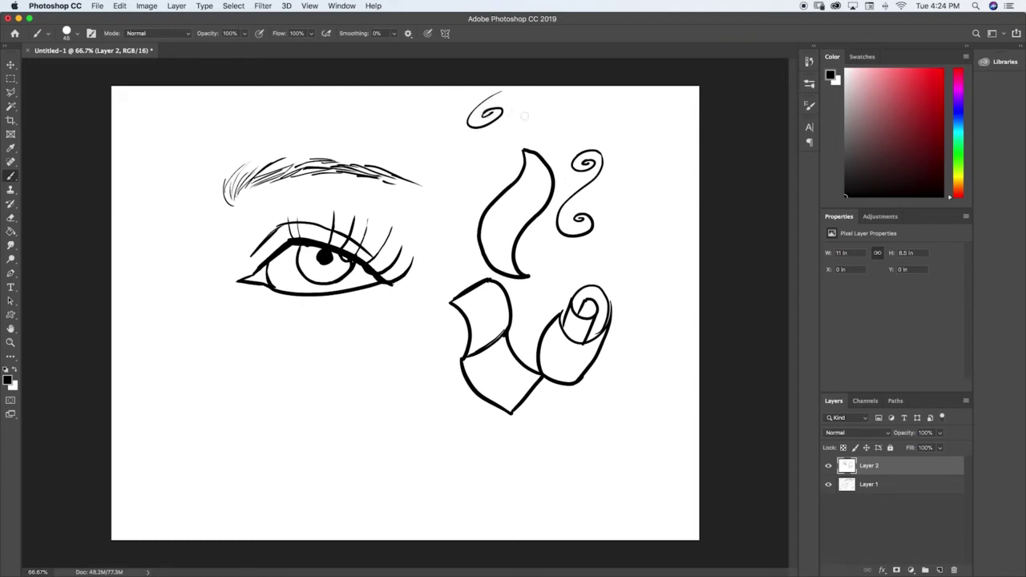
pyautogui.moveTo(615, 100)
pyautogui.mouseDown()
pyautogui.moveTo(563, 121)
pyautogui.moveTo(556, 142)
pyautogui.moveTo(572, 133)
pyautogui.mouseUp()
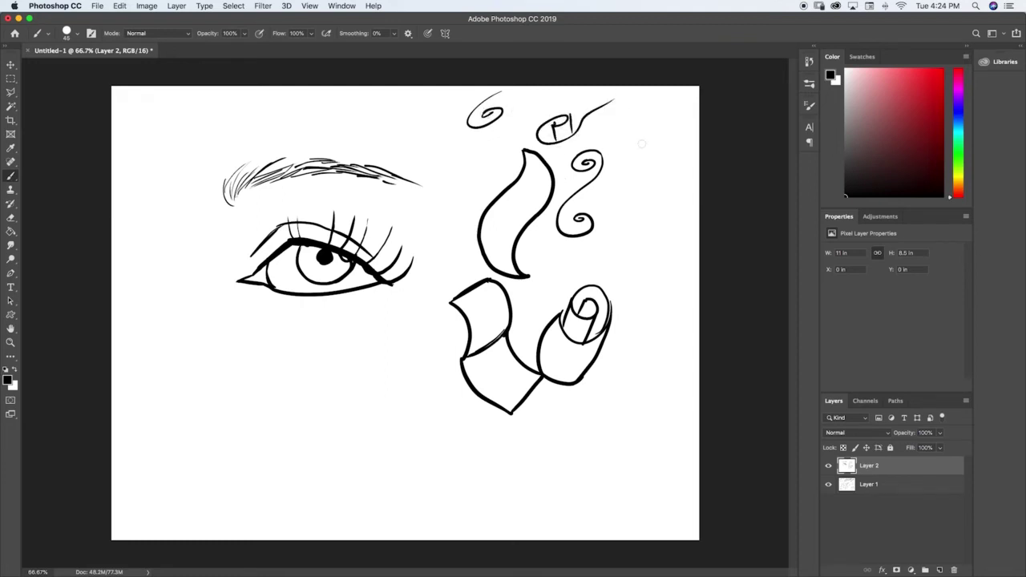
# Draw a short three-dimensional ribbon with a rolled-up end near the canvas's upper-right corner.
pyautogui.moveTo(659, 134)
pyautogui.mouseDown()
pyautogui.moveTo(624, 186)
pyautogui.moveTo(639, 199)
pyautogui.mouseUp()
pyautogui.moveTo(623, 193); pyautogui.dragTo(626, 201)
pyautogui.rightClick(646, 178)
pyautogui.press('Escape')
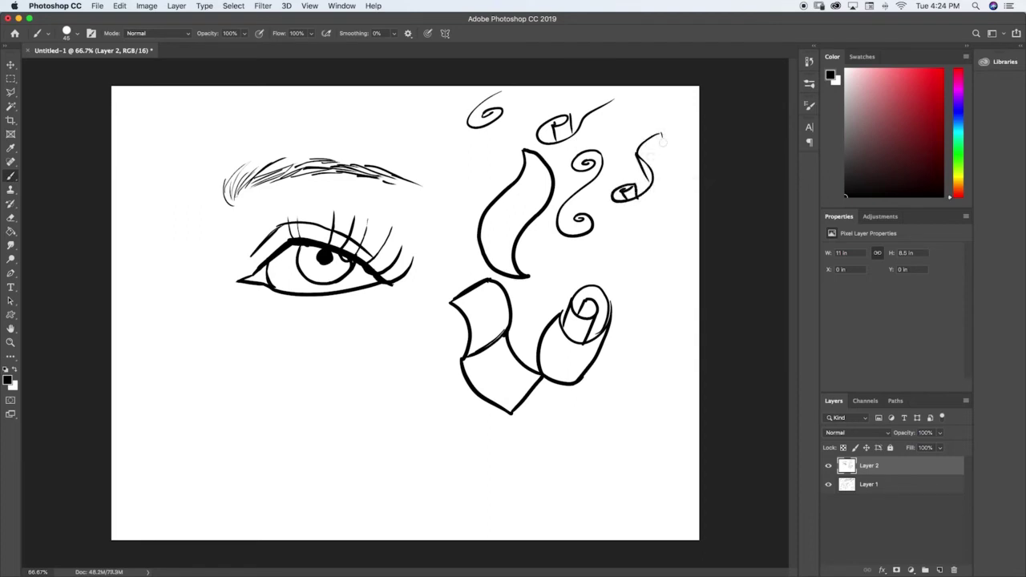
pyautogui.moveTo(661, 134)
pyautogui.mouseDown()
pyautogui.moveTo(676, 197)
pyautogui.moveTo(659, 226)
pyautogui.moveTo(637, 239)
pyautogui.moveTo(619, 234)
pyautogui.mouseUp()
pyautogui.moveTo(677, 196)
pyautogui.mouseDown()
pyautogui.moveTo(659, 217)
pyautogui.moveTo(627, 208)
pyautogui.moveTo(631, 254)
pyautogui.mouseUp()
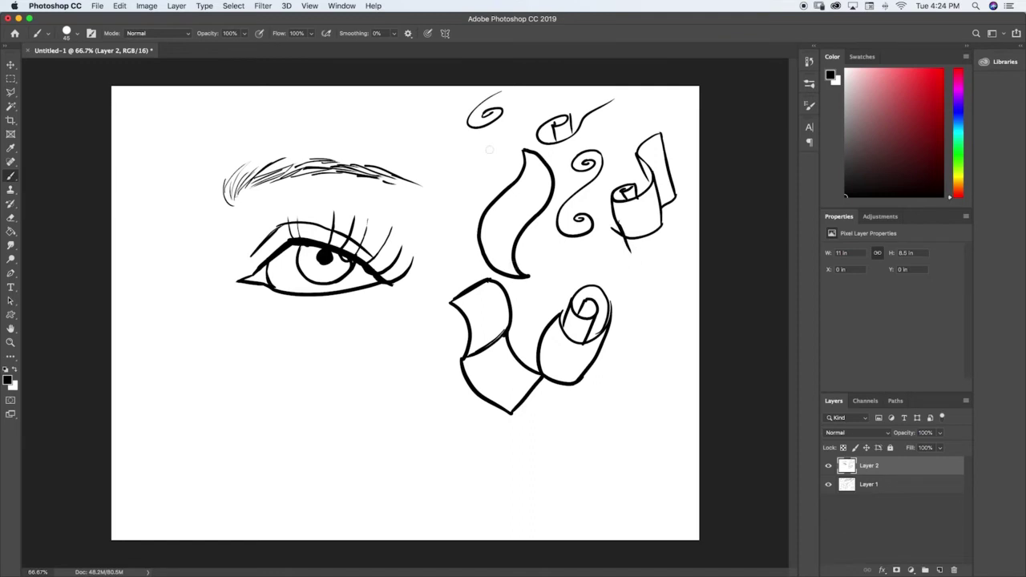
# Add an outer curve along the S-curved shape's left edge and fill the gap with flowing hair-like strokes.
pyautogui.moveTo(519, 151)
pyautogui.mouseDown()
pyautogui.moveTo(451, 231)
pyautogui.moveTo(495, 259)
pyautogui.moveTo(472, 255)
pyautogui.mouseUp()
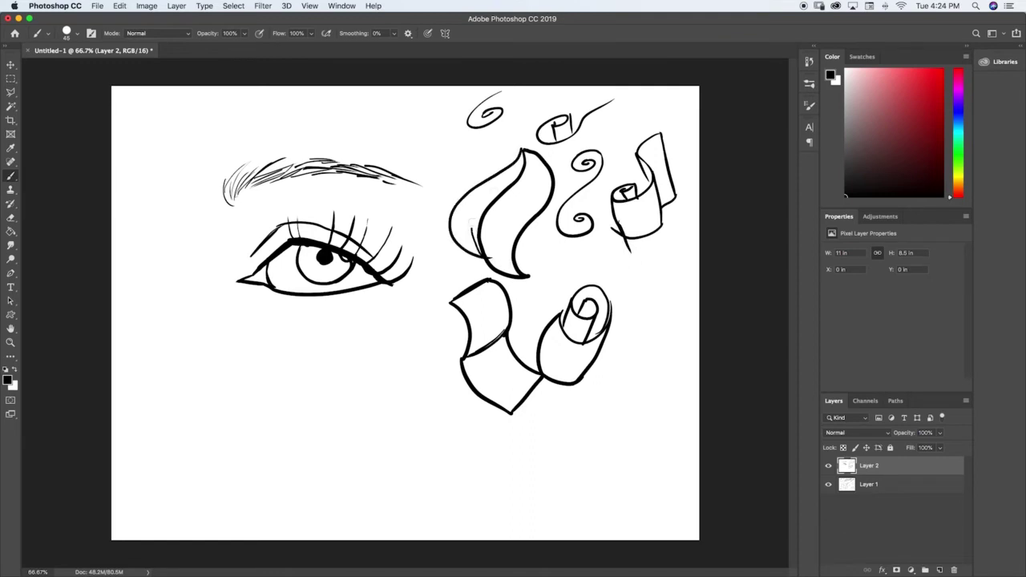
pyautogui.moveTo(515, 173); pyautogui.dragTo(469, 228)
pyautogui.moveTo(523, 149); pyautogui.dragTo(465, 239)
pyautogui.moveTo(496, 186); pyautogui.dragTo(465, 249)
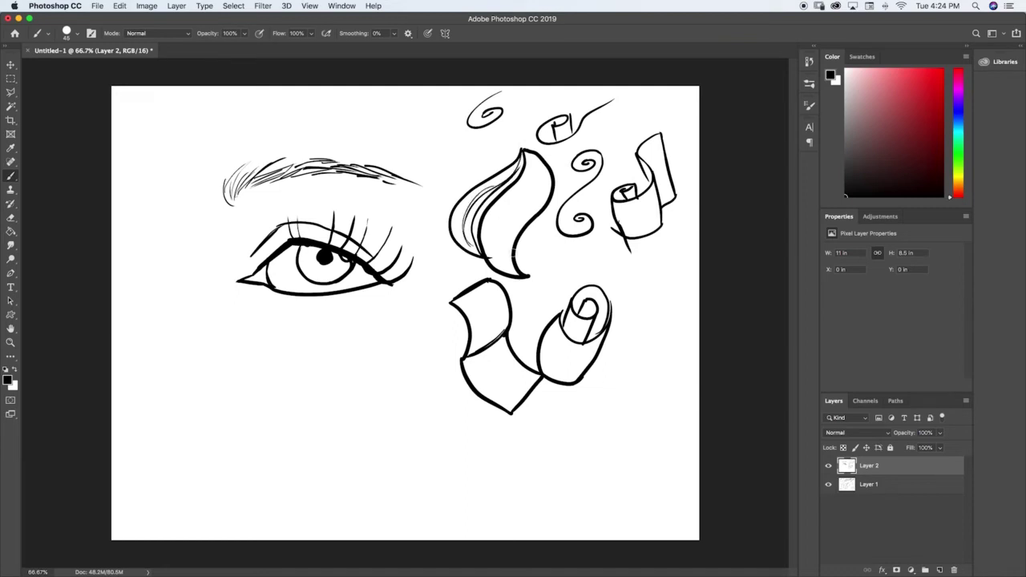
pyautogui.moveTo(523, 152)
pyautogui.mouseDown()
pyautogui.moveTo(472, 200)
pyautogui.moveTo(465, 234)
pyautogui.mouseUp()
pyautogui.moveTo(492, 186); pyautogui.dragTo(465, 254)
pyautogui.moveTo(522, 150); pyautogui.dragTo(473, 239)
pyautogui.moveTo(505, 187); pyautogui.dragTo(471, 261)
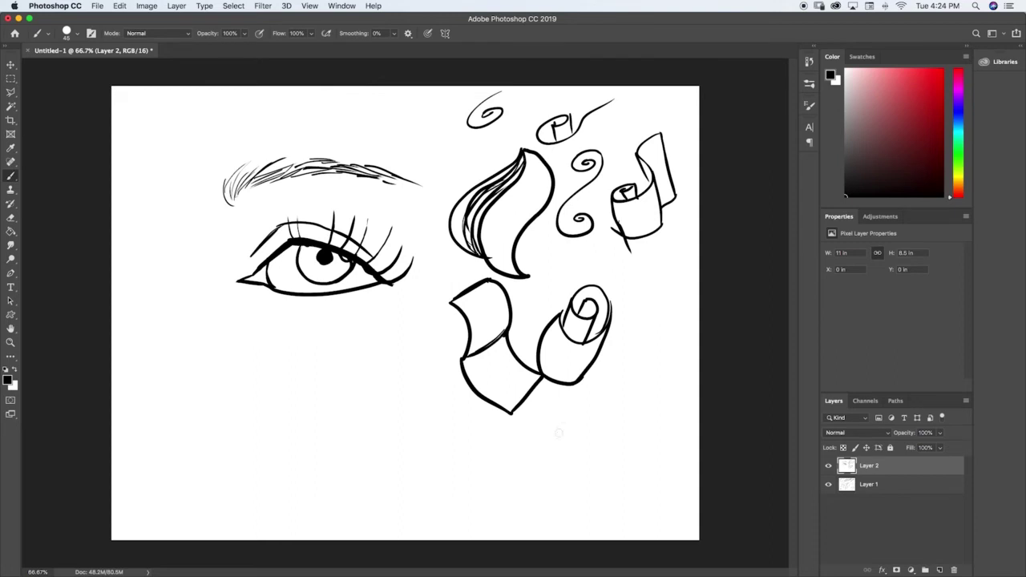
# Draw a mushroom-like shape with a domed cap and a flared stem below the rolled ribbon.
pyautogui.moveTo(559, 462)
pyautogui.mouseDown()
pyautogui.moveTo(572, 430)
pyautogui.moveTo(664, 446)
pyautogui.mouseUp()
pyautogui.moveTo(558, 464); pyautogui.dragTo(601, 453)
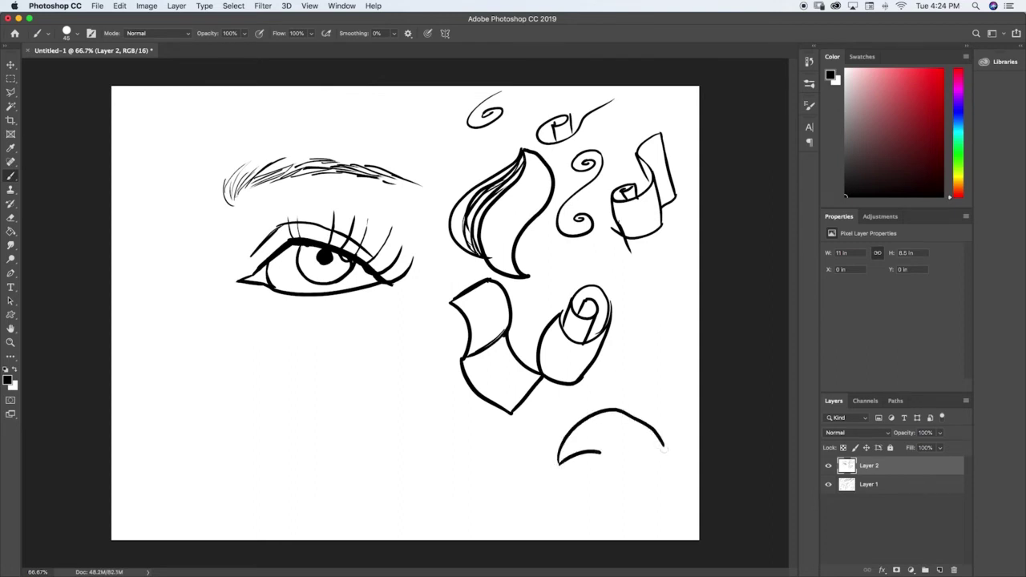
pyautogui.moveTo(665, 447)
pyautogui.mouseDown()
pyautogui.moveTo(623, 457)
pyautogui.moveTo(589, 485)
pyautogui.mouseUp()
pyautogui.moveTo(625, 456)
pyautogui.mouseDown()
pyautogui.moveTo(634, 485)
pyautogui.moveTo(617, 504)
pyautogui.moveTo(639, 482)
pyautogui.mouseUp()
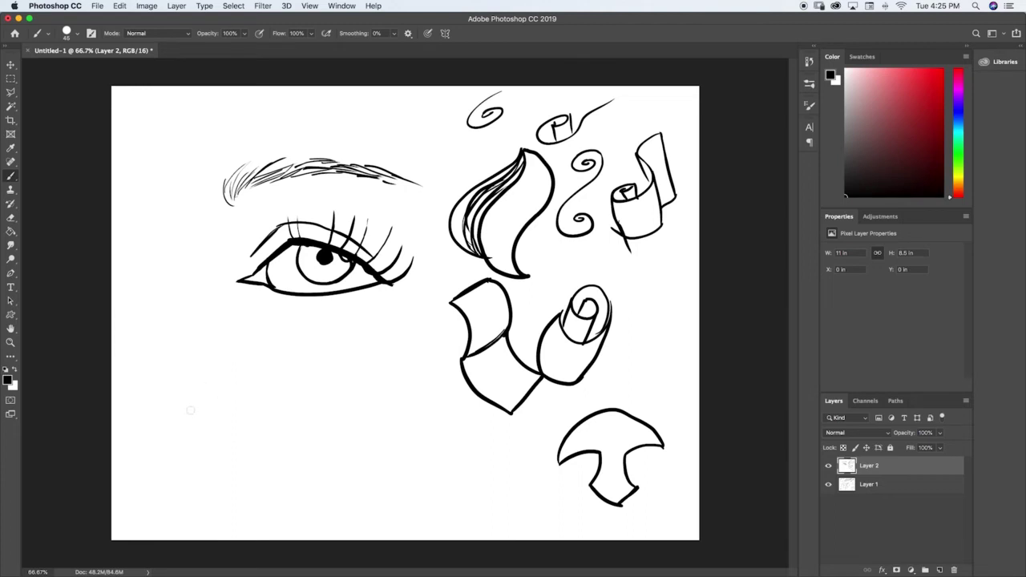
# Draw practice contour lines around the eye, combining domes with straight lines, paired opposing curves and a zigzag ending in curves.
pyautogui.moveTo(190, 410)
pyautogui.mouseDown()
pyautogui.moveTo(222, 370)
pyautogui.moveTo(256, 378)
pyautogui.moveTo(278, 409)
pyautogui.moveTo(392, 412)
pyautogui.mouseUp()
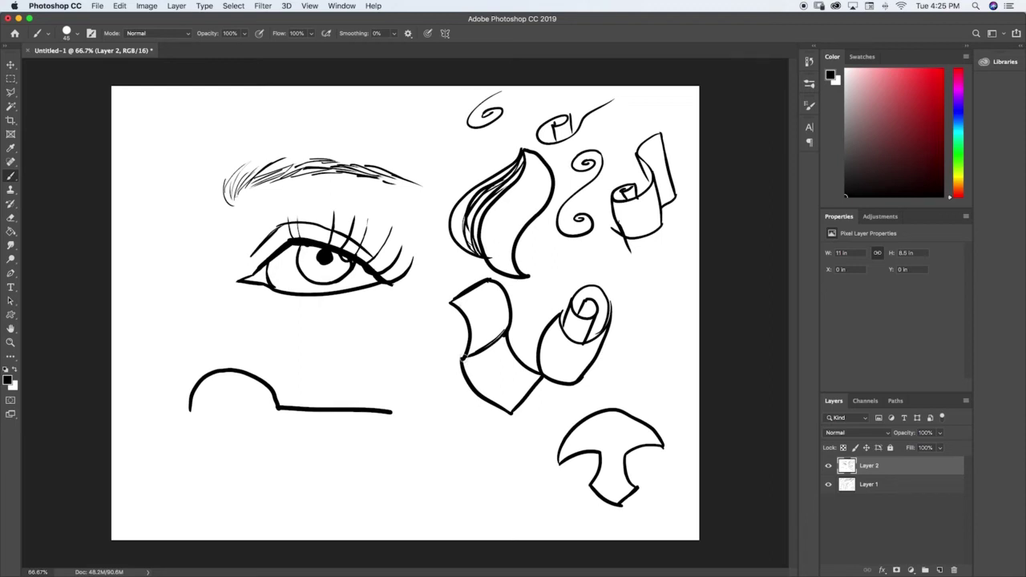
pyautogui.moveTo(415, 345)
pyautogui.mouseDown()
pyautogui.moveTo(434, 377)
pyautogui.moveTo(423, 417)
pyautogui.moveTo(457, 471)
pyautogui.mouseUp()
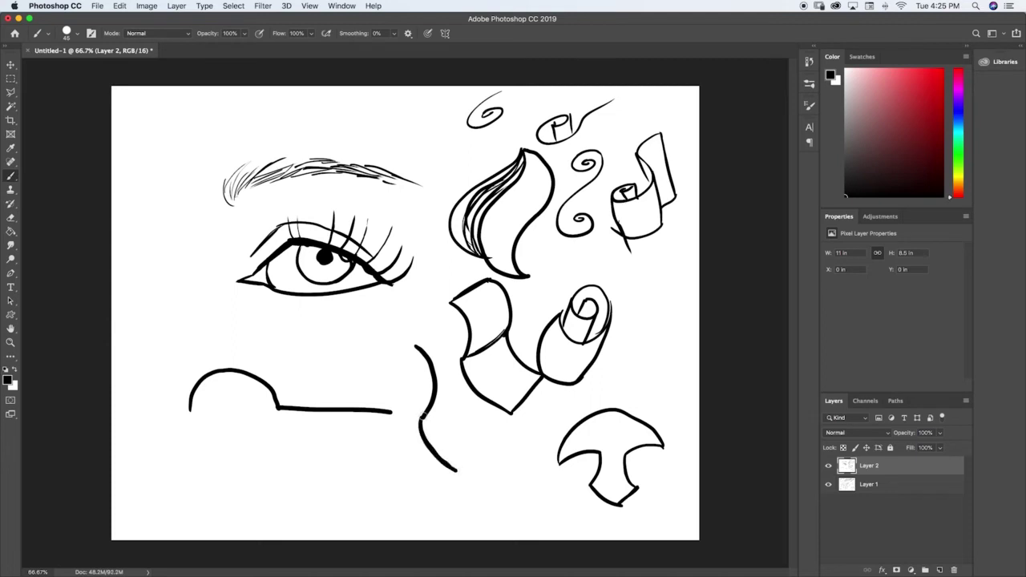
pyautogui.moveTo(423, 415)
pyautogui.mouseDown()
pyautogui.moveTo(430, 376)
pyautogui.moveTo(416, 345)
pyautogui.mouseUp()
pyautogui.moveTo(178, 160)
pyautogui.mouseDown()
pyautogui.moveTo(166, 229)
pyautogui.moveTo(193, 328)
pyautogui.mouseUp()
pyautogui.moveTo(182, 119)
pyautogui.mouseDown()
pyautogui.moveTo(199, 203)
pyautogui.moveTo(236, 252)
pyautogui.moveTo(206, 186)
pyautogui.moveTo(235, 249)
pyautogui.mouseUp()
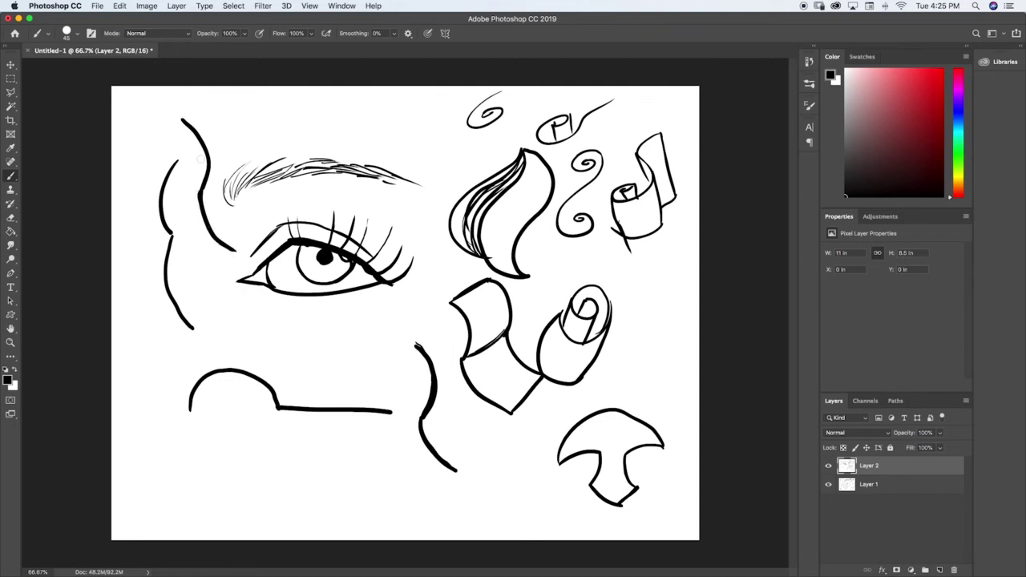
pyautogui.moveTo(398, 337); pyautogui.dragTo(429, 377)
pyautogui.moveTo(262, 489)
pyautogui.mouseDown()
pyautogui.moveTo(275, 464)
pyautogui.moveTo(329, 498)
pyautogui.moveTo(393, 499)
pyautogui.mouseUp()
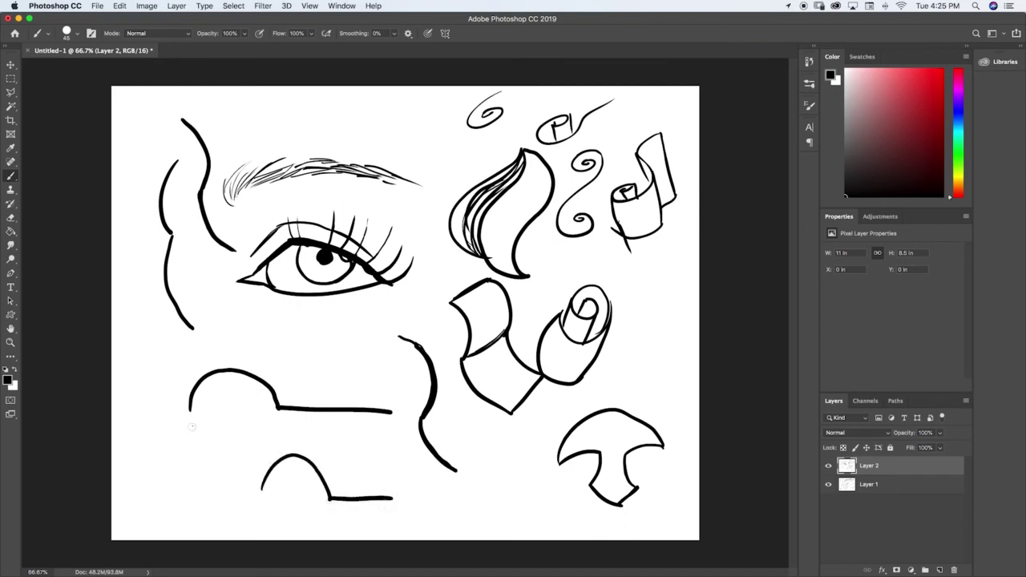
pyautogui.moveTo(190, 425)
pyautogui.mouseDown()
pyautogui.moveTo(222, 469)
pyautogui.moveTo(196, 512)
pyautogui.moveTo(232, 539)
pyautogui.mouseUp()
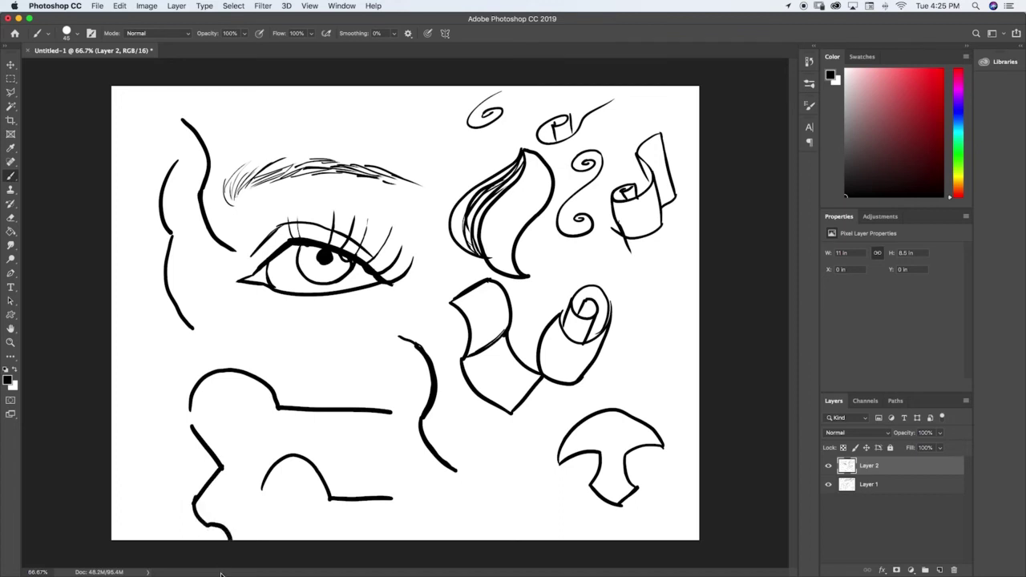
pyautogui.moveTo(321, 300); pyautogui.dragTo(317, 386)
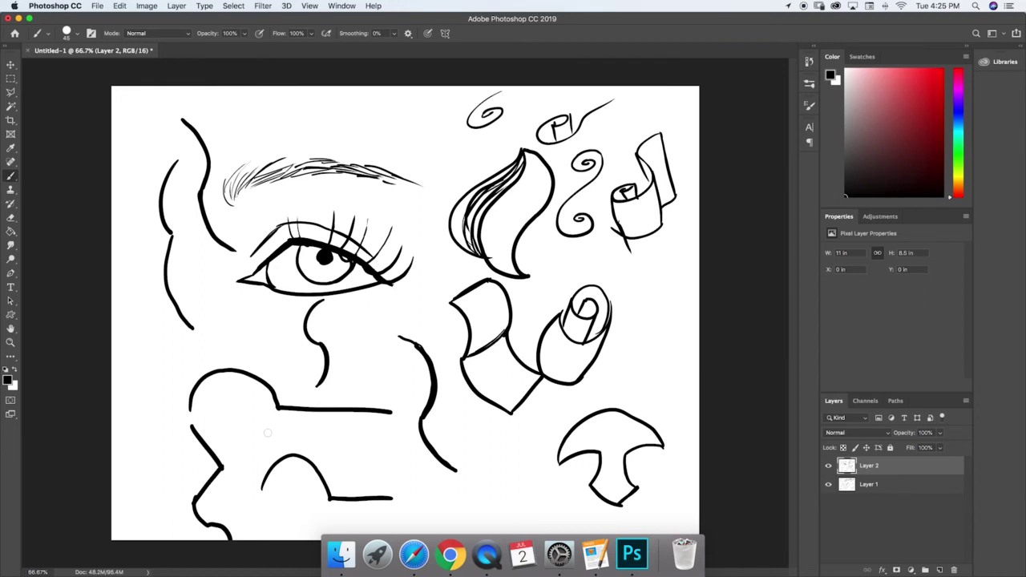
# Add a new layer filled with white over the sketches, and return to the Brush tool with black as the foreground colour.
pyautogui.click(940, 570)
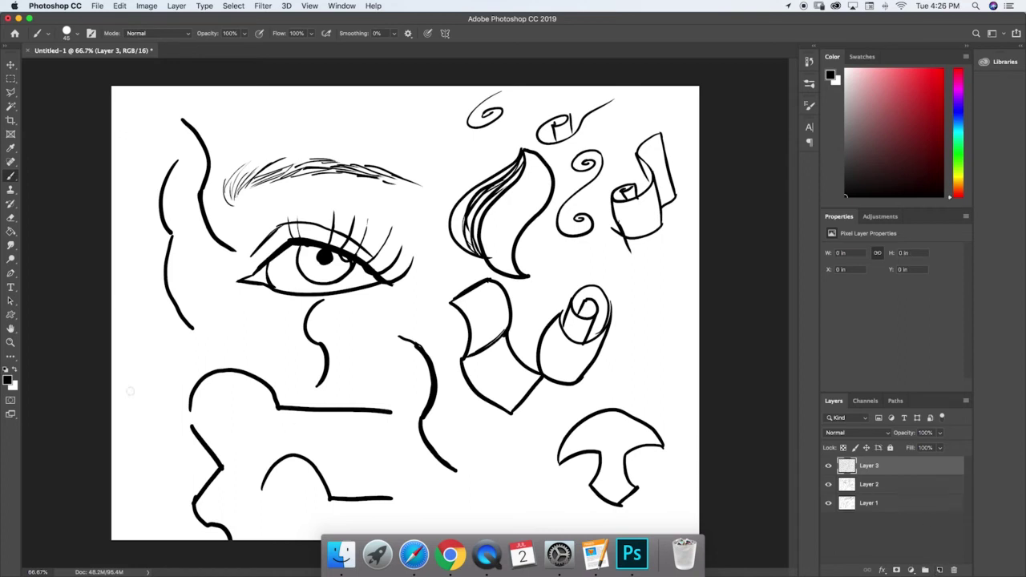
pyautogui.click(16, 372)
pyautogui.click(12, 231)
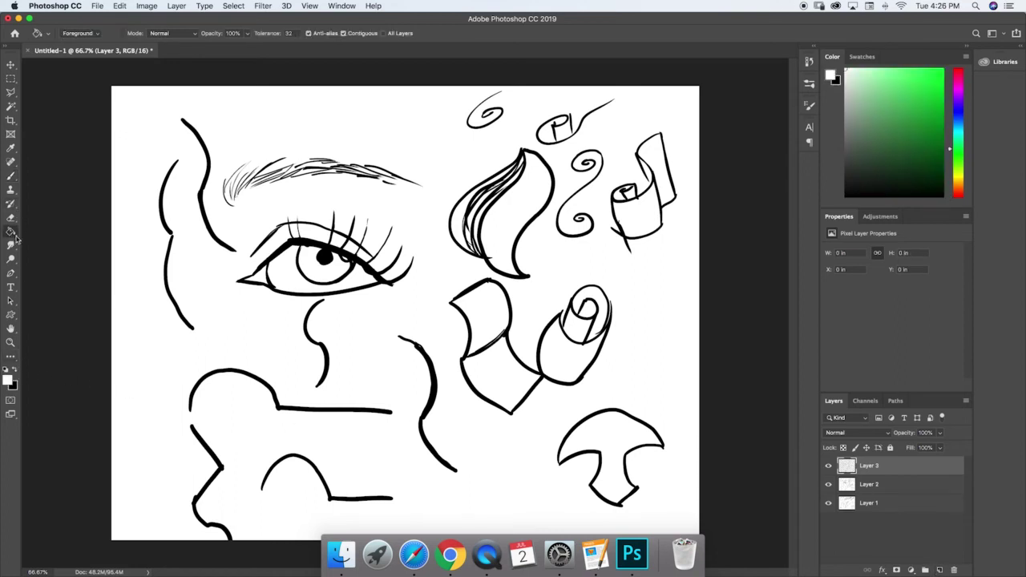
pyautogui.click(291, 303)
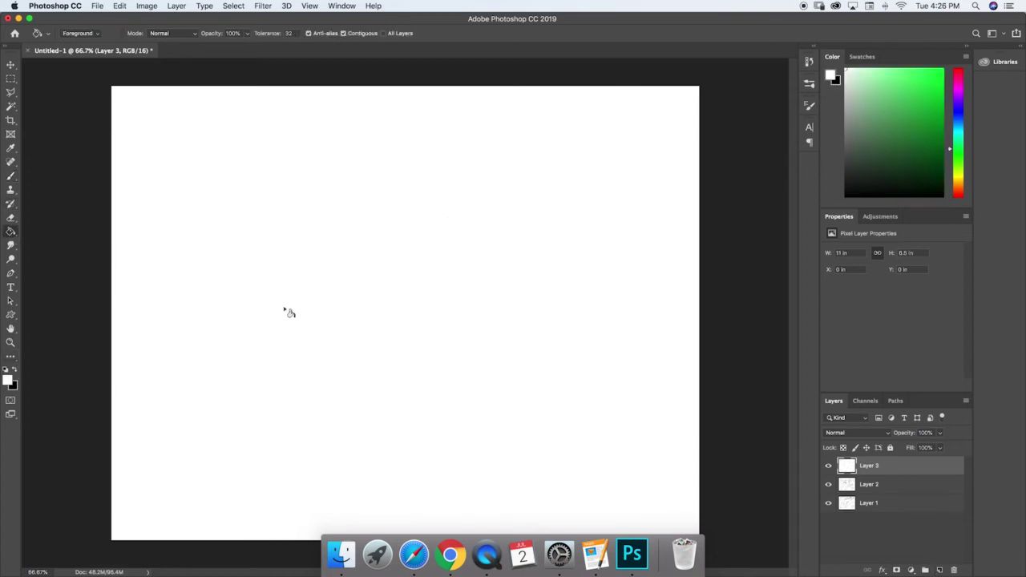
pyautogui.click(16, 372)
pyautogui.press('b')
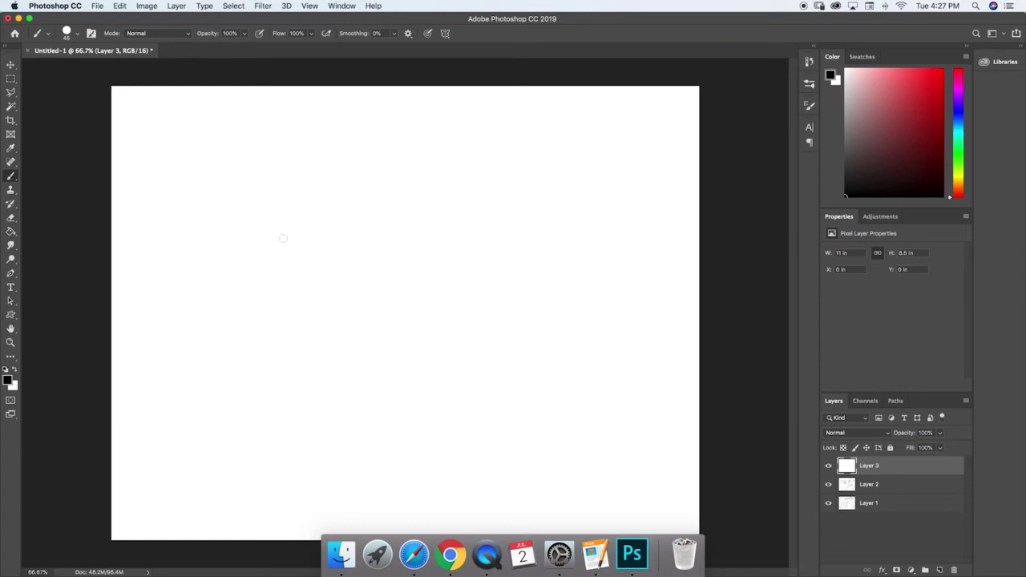
# Draw a new eye outline with a pointed inner corner, an angled upper eyelid and a shallow curved lower eyelid.
pyautogui.moveTo(240, 246)
pyautogui.mouseDown()
pyautogui.moveTo(271, 233)
pyautogui.moveTo(303, 185)
pyautogui.mouseUp()
pyautogui.press('super+z')
pyautogui.moveTo(271, 232)
pyautogui.mouseDown()
pyautogui.moveTo(309, 194)
pyautogui.moveTo(367, 208)
pyautogui.moveTo(420, 243)
pyautogui.mouseUp()
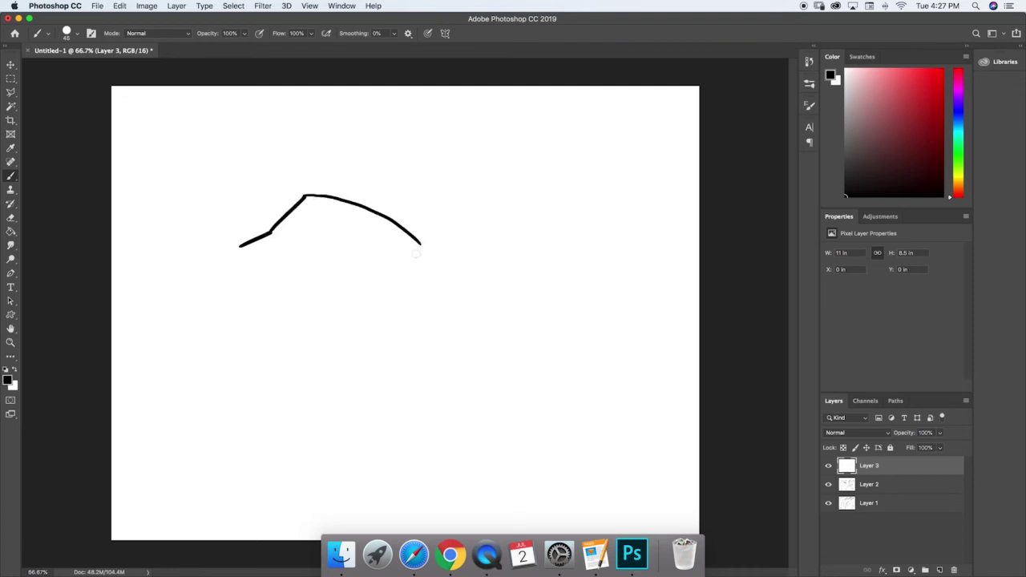
pyautogui.moveTo(240, 246)
pyautogui.mouseDown()
pyautogui.moveTo(324, 257)
pyautogui.moveTo(425, 242)
pyautogui.mouseUp()
pyautogui.rightClick(347, 190)
pyautogui.click(330, 188)
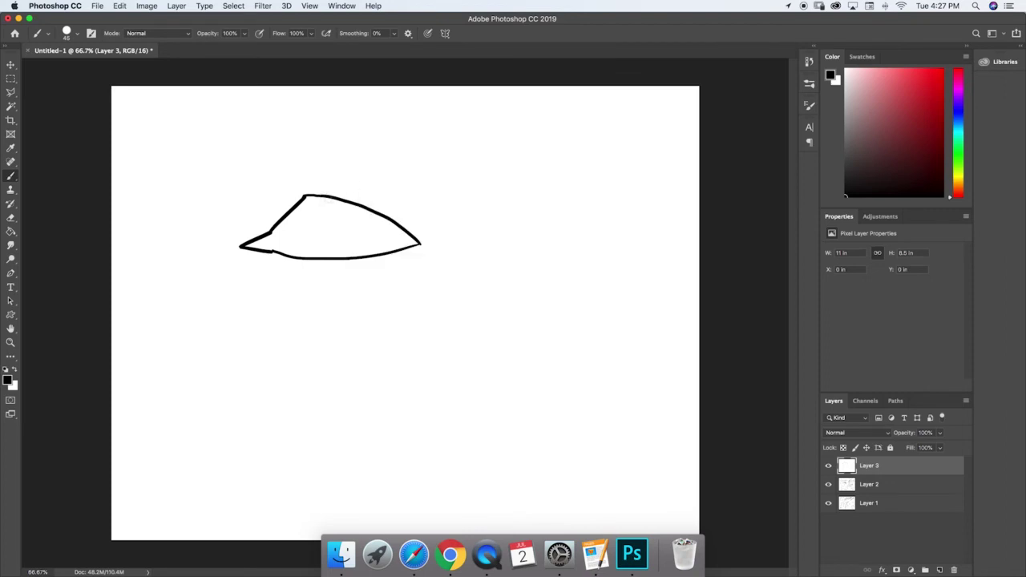
# Draw the iris, a small pupil circle and the inner-corner curve, and add the eyelid crease above the eye.
pyautogui.moveTo(319, 200)
pyautogui.mouseDown()
pyautogui.moveTo(317, 227)
pyautogui.moveTo(327, 243)
pyautogui.moveTo(355, 247)
pyautogui.moveTo(380, 215)
pyautogui.mouseUp()
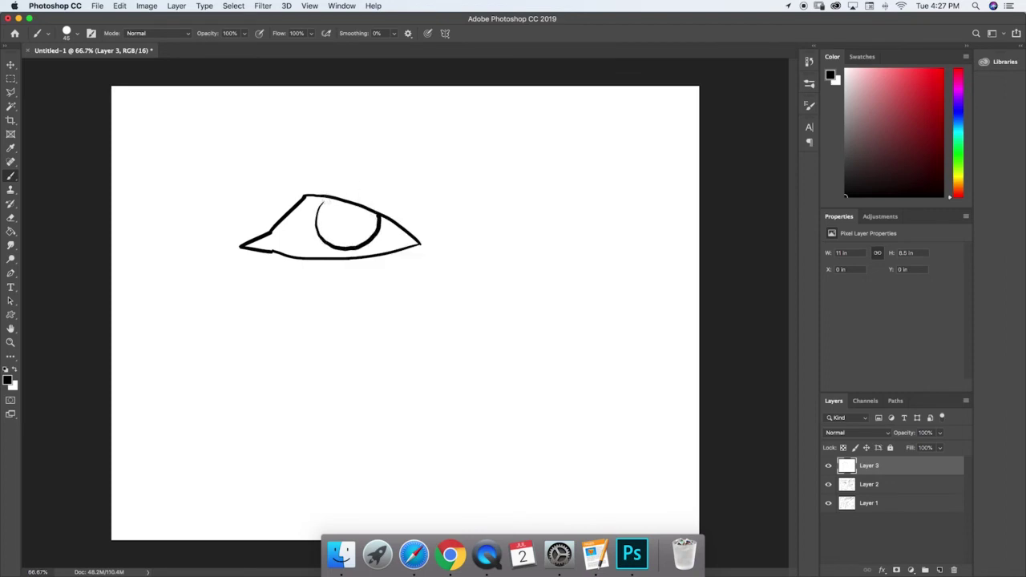
pyautogui.moveTo(325, 197)
pyautogui.mouseDown()
pyautogui.moveTo(315, 218)
pyautogui.moveTo(339, 223)
pyautogui.moveTo(348, 211)
pyautogui.mouseUp()
pyautogui.moveTo(273, 239)
pyautogui.mouseDown()
pyautogui.moveTo(275, 251)
pyautogui.moveTo(271, 231)
pyautogui.moveTo(273, 248)
pyautogui.moveTo(304, 168)
pyautogui.moveTo(446, 216)
pyautogui.mouseUp()
pyautogui.moveTo(273, 175); pyautogui.dragTo(307, 170)
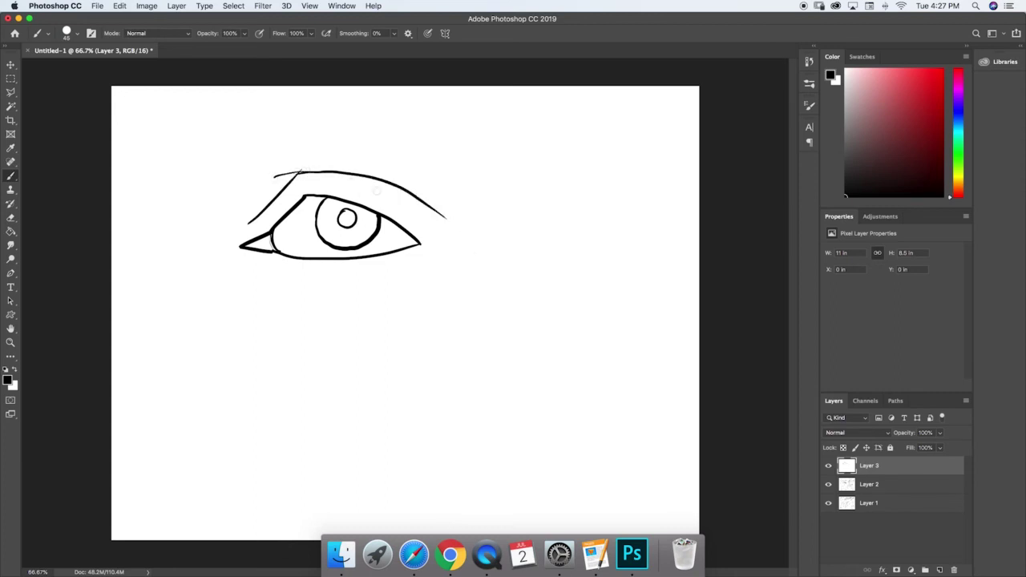
# Outline an arched eyebrow above the eye, and add the lower lid's rim and short crease lines beneath it.
pyautogui.moveTo(239, 104)
pyautogui.mouseDown()
pyautogui.moveTo(393, 113)
pyautogui.moveTo(457, 145)
pyautogui.moveTo(257, 94)
pyautogui.moveTo(367, 86)
pyautogui.moveTo(418, 94)
pyautogui.moveTo(457, 142)
pyautogui.mouseUp()
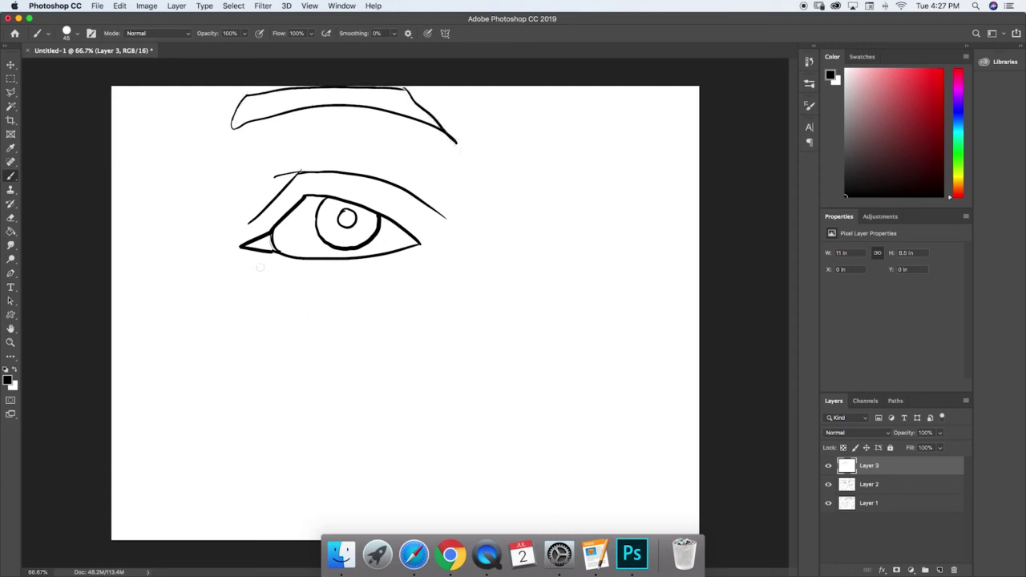
pyautogui.moveTo(268, 263); pyautogui.dragTo(278, 271)
pyautogui.moveTo(430, 255); pyautogui.dragTo(382, 284)
pyautogui.moveTo(273, 255)
pyautogui.mouseDown()
pyautogui.moveTo(336, 267)
pyautogui.moveTo(424, 248)
pyautogui.mouseUp()
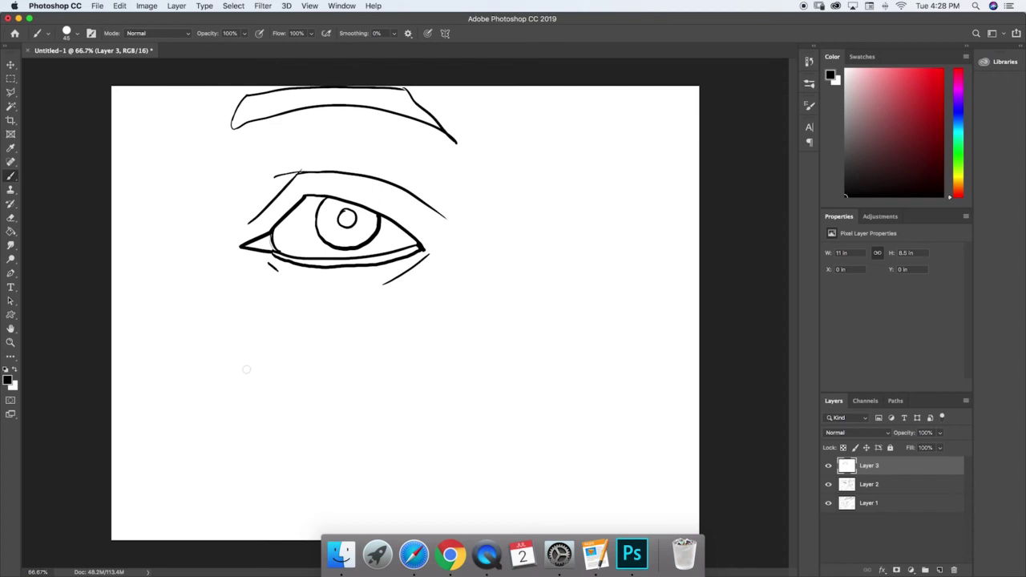
# Draw the back end of a horizontal pen below the eye, with a small push button, a tapered cap and a barrel section.
pyautogui.moveTo(246, 370)
pyautogui.mouseDown()
pyautogui.moveTo(263, 385)
pyautogui.moveTo(265, 374)
pyautogui.moveTo(266, 391)
pyautogui.moveTo(310, 364)
pyautogui.mouseUp()
pyautogui.moveTo(266, 389); pyautogui.dragTo(309, 400)
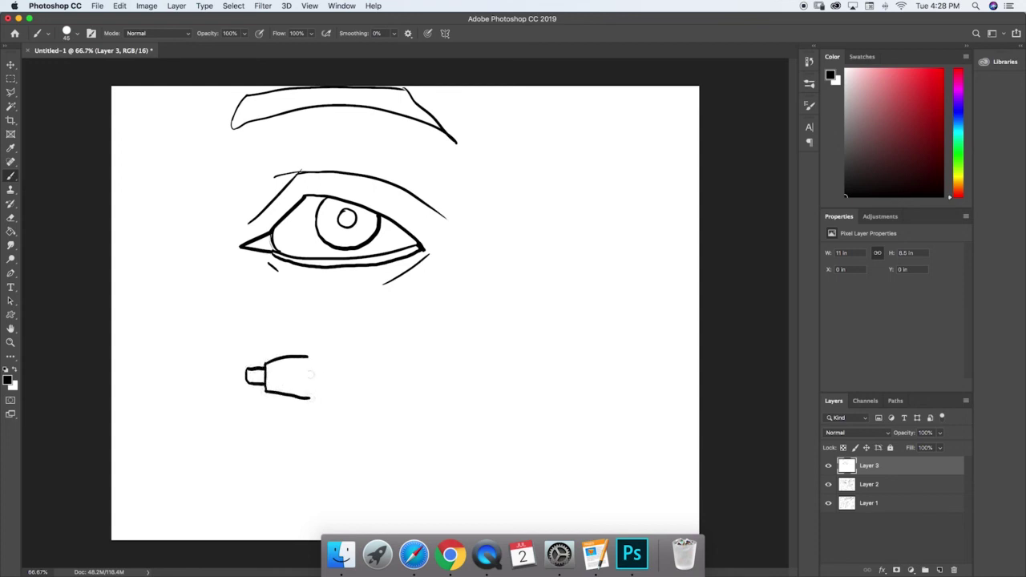
pyautogui.moveTo(310, 356); pyautogui.dragTo(309, 398)
pyautogui.moveTo(310, 357); pyautogui.dragTo(385, 362)
pyautogui.moveTo(309, 397)
pyautogui.mouseDown()
pyautogui.moveTo(386, 390)
pyautogui.moveTo(373, 391)
pyautogui.mouseUp()
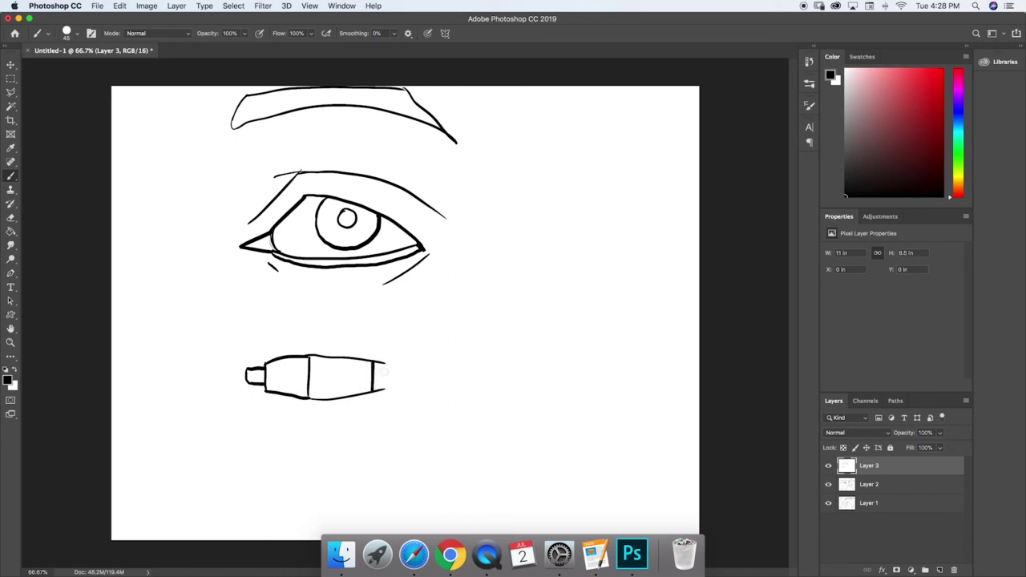
# Extend the pen with a lined band and a narrow shaft, and finish it with a bulging grip and a pointed writing tip.
pyautogui.moveTo(383, 364)
pyautogui.mouseDown()
pyautogui.moveTo(380, 391)
pyautogui.moveTo(497, 360)
pyautogui.mouseUp()
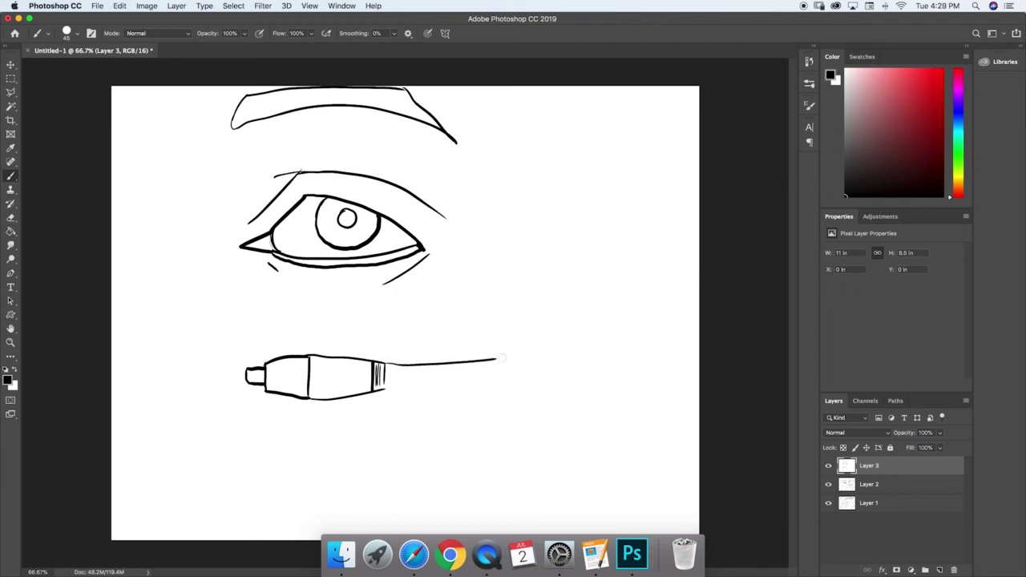
pyautogui.moveTo(391, 386); pyautogui.dragTo(517, 394)
pyautogui.moveTo(498, 359)
pyautogui.mouseDown()
pyautogui.moveTo(491, 371)
pyautogui.moveTo(513, 394)
pyautogui.mouseUp()
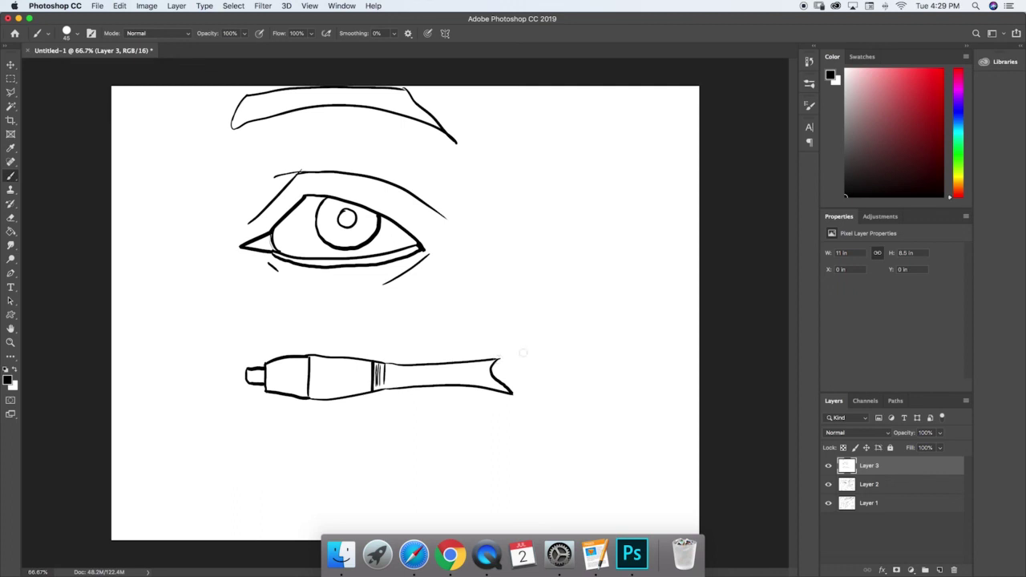
pyautogui.moveTo(493, 362)
pyautogui.mouseDown()
pyautogui.moveTo(557, 349)
pyautogui.moveTo(617, 361)
pyautogui.mouseUp()
pyautogui.moveTo(513, 393)
pyautogui.mouseDown()
pyautogui.moveTo(603, 394)
pyautogui.moveTo(645, 379)
pyautogui.moveTo(639, 366)
pyautogui.moveTo(644, 376)
pyautogui.mouseUp()
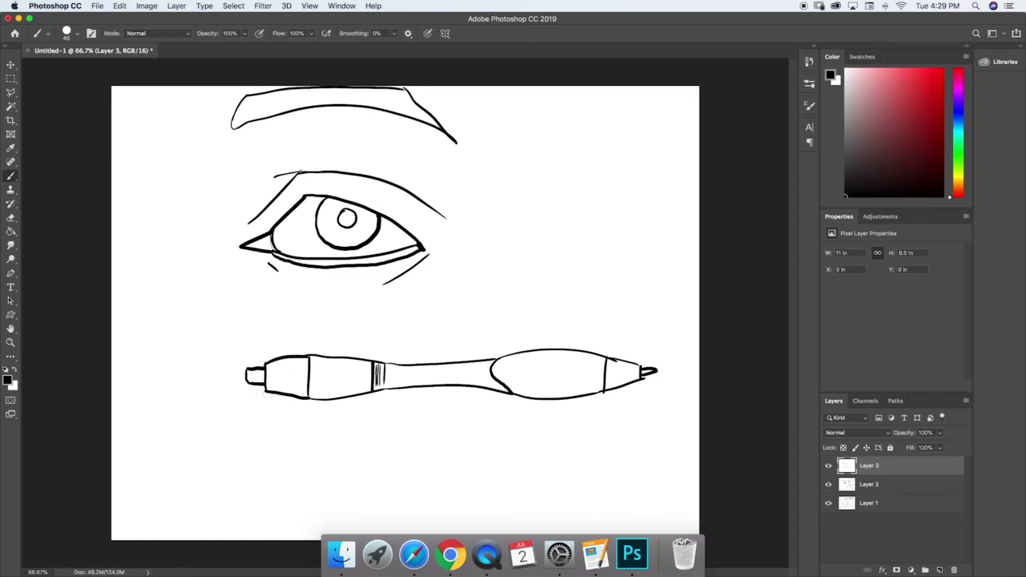
# Draw a curved pocket clip beneath the pen's back end, and thicken the outlines of the push button and rear barrel.
pyautogui.moveTo(265, 390)
pyautogui.mouseDown()
pyautogui.moveTo(302, 424)
pyautogui.moveTo(381, 408)
pyautogui.moveTo(376, 398)
pyautogui.moveTo(367, 409)
pyautogui.moveTo(318, 414)
pyautogui.moveTo(300, 398)
pyautogui.mouseUp()
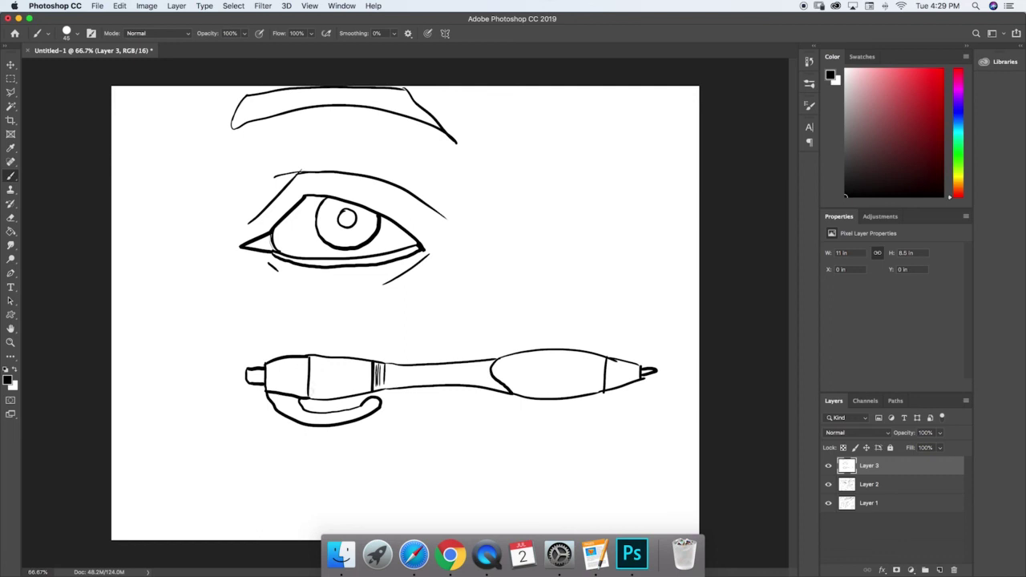
pyautogui.moveTo(266, 365)
pyautogui.mouseDown()
pyautogui.moveTo(265, 384)
pyautogui.moveTo(248, 384)
pyautogui.moveTo(245, 366)
pyautogui.moveTo(265, 366)
pyautogui.moveTo(379, 398)
pyautogui.mouseUp()
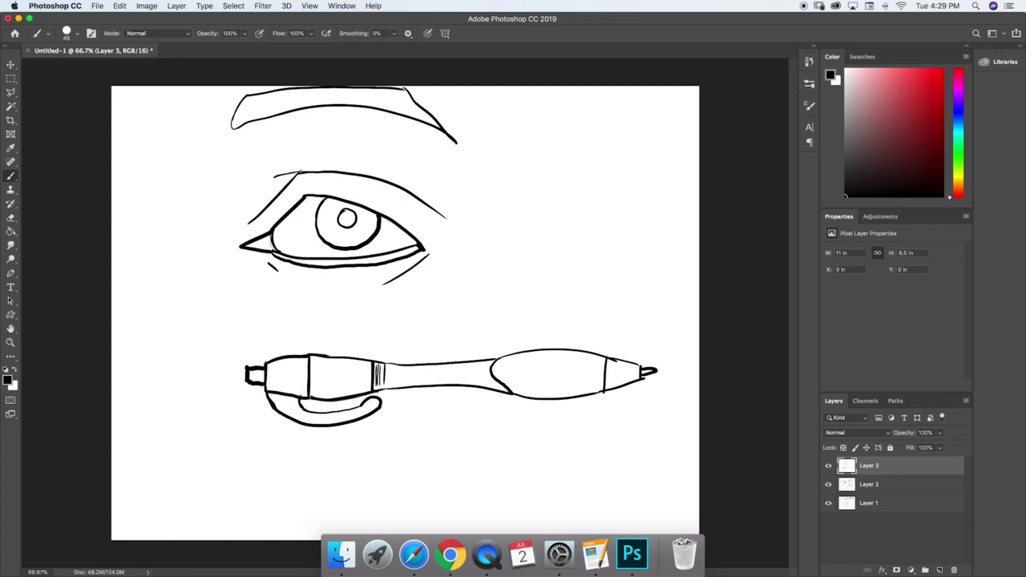